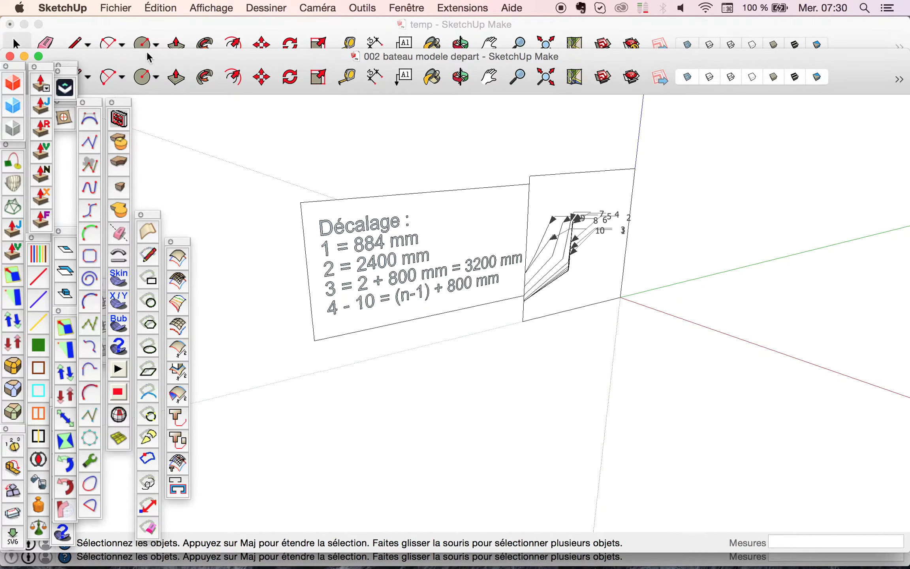
# Step: Enlarge the boat model window and explode the group that holds the ten numbered hull profiles
pyautogui.click(39, 55)
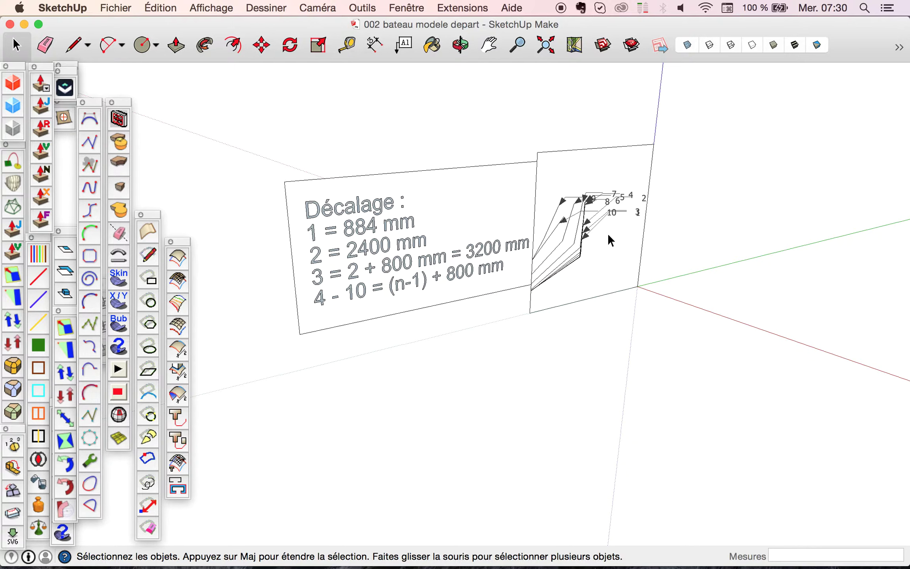
pyautogui.scroll(5, 609, 237)
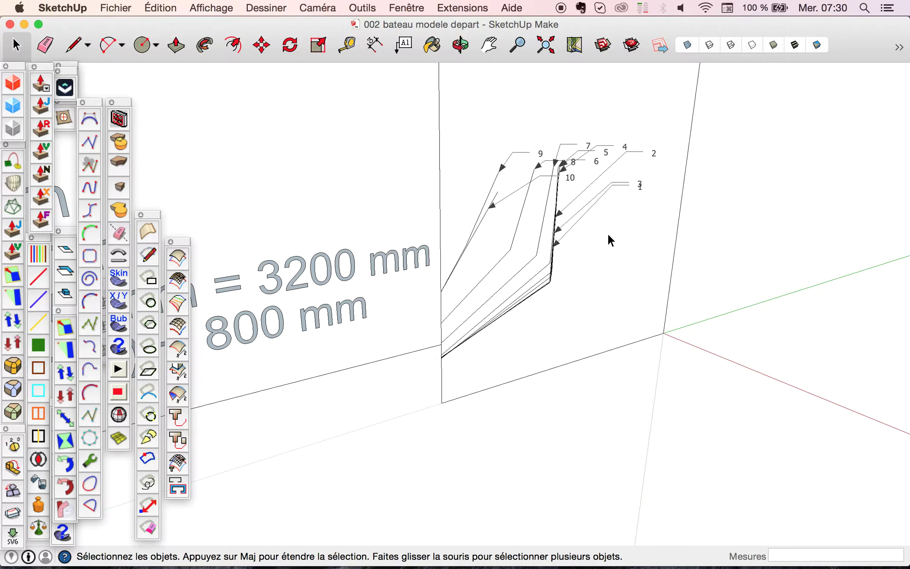
pyautogui.scroll(2, 607, 235)
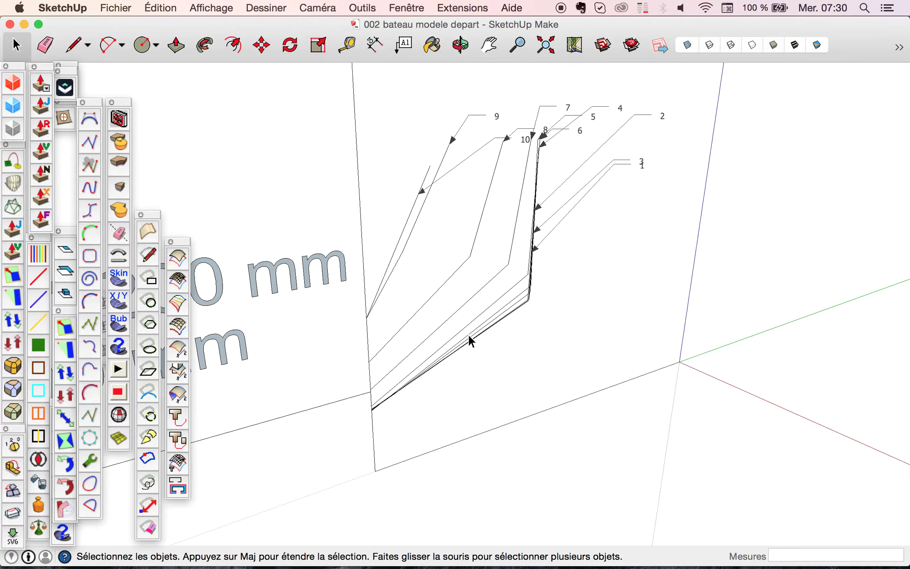
pyautogui.scroll(4, 523, 292)
pyautogui.click(670, 97)
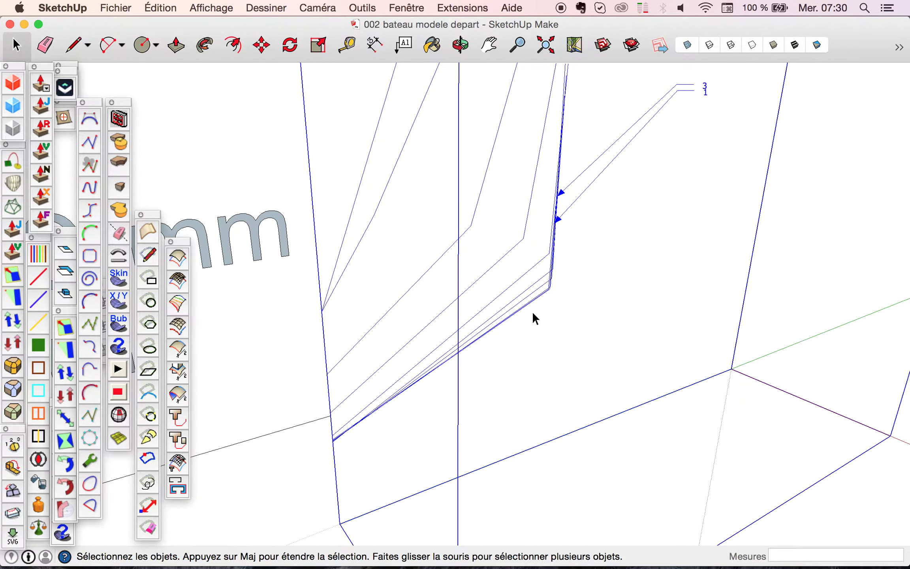
pyautogui.scroll(-6, 531, 311)
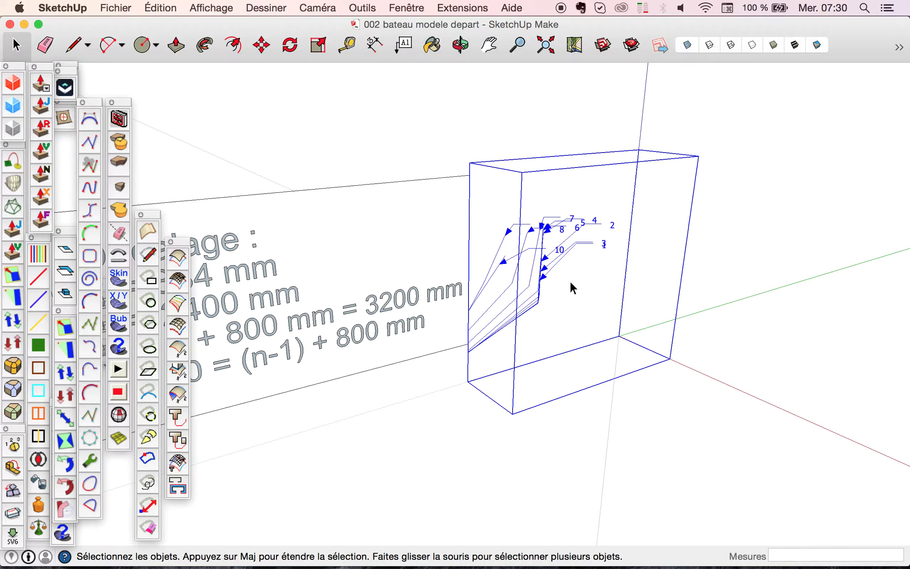
pyautogui.rightClick(570, 282)
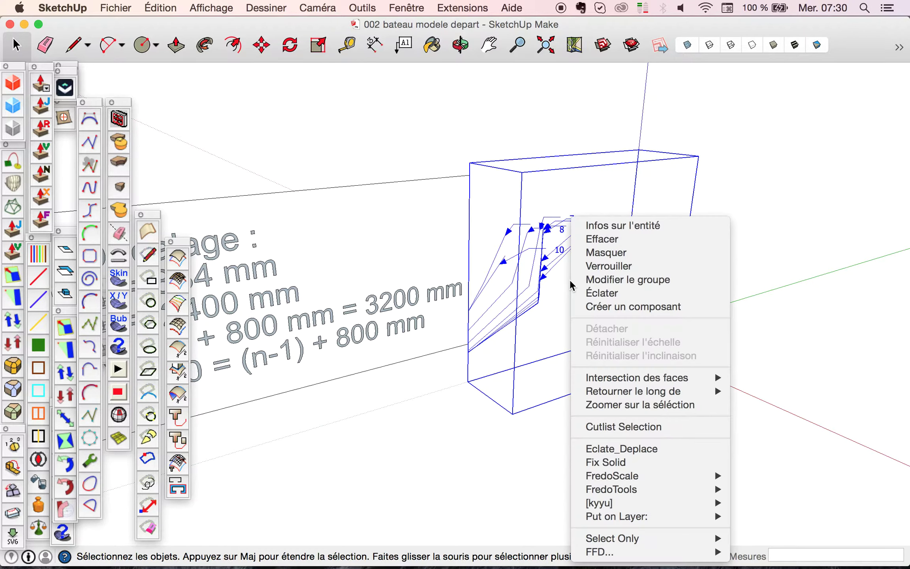
pyautogui.click(572, 293)
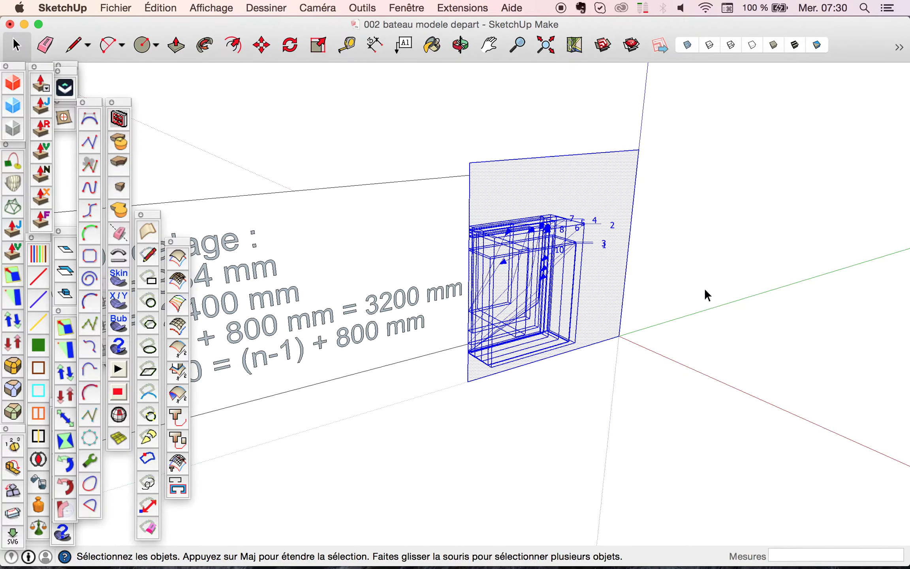
pyautogui.click(662, 293)
# Step: Examine the overlapping hull profiles, especially profiles 1 and 3, and the list of offsets beside them
pyautogui.scroll(6, 553, 272)
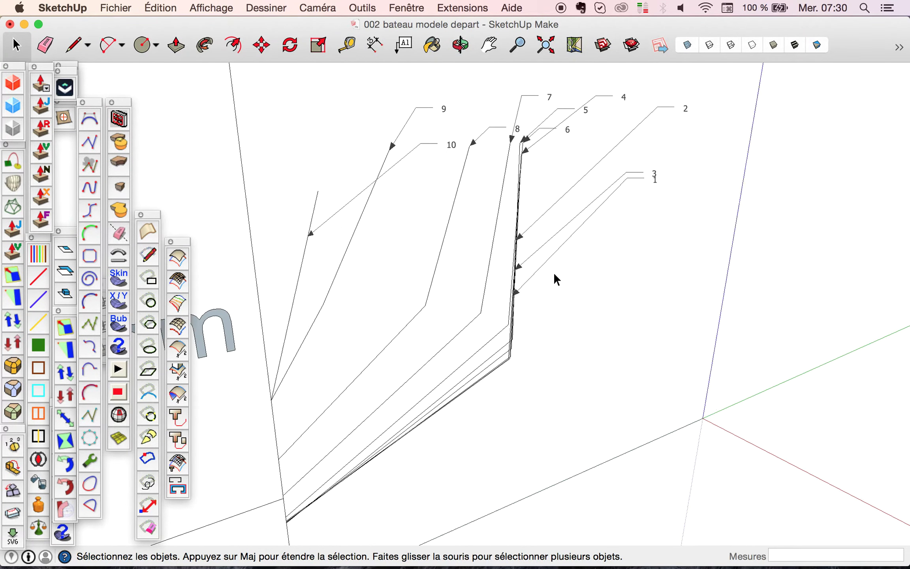
pyautogui.click(552, 251)
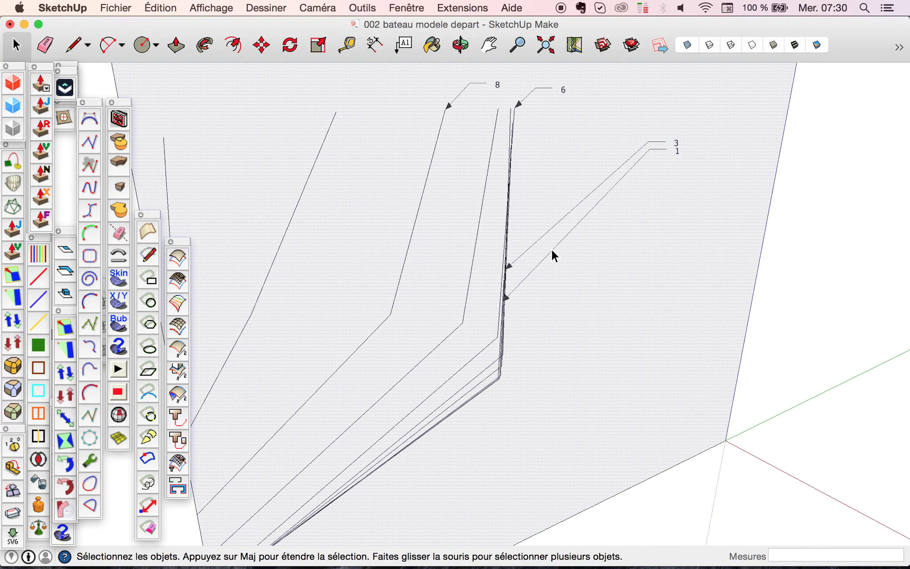
pyautogui.click(555, 247)
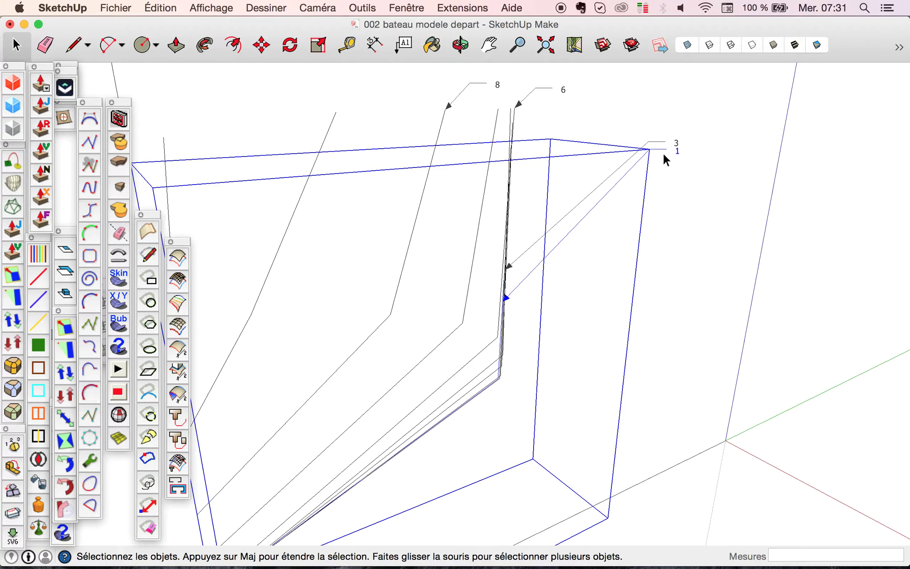
pyautogui.scroll(3, 499, 329)
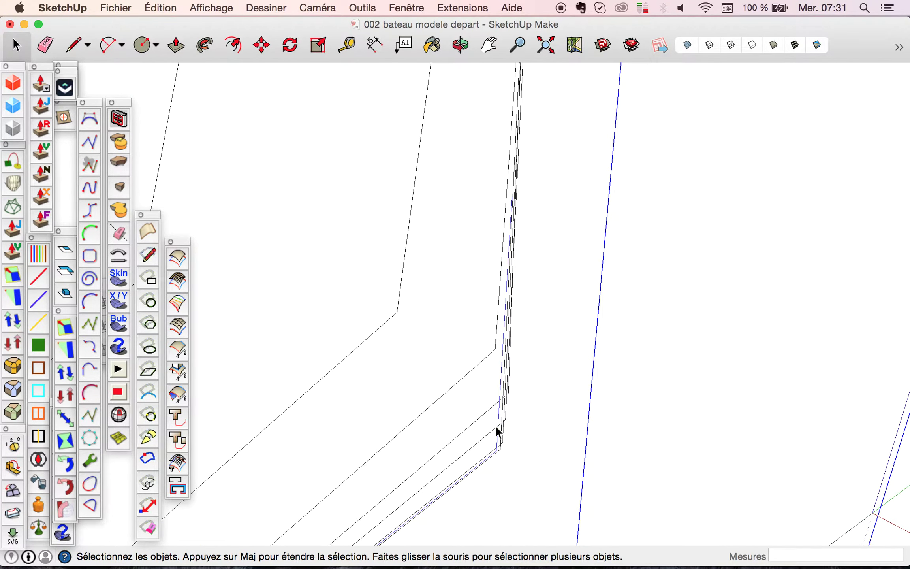
pyautogui.scroll(-8, 528, 204)
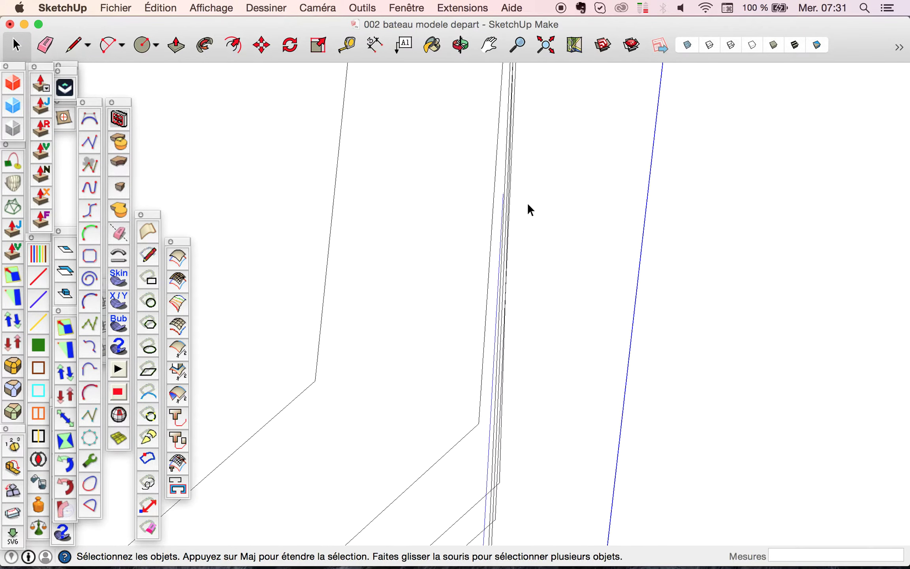
pyautogui.scroll(-10, 528, 205)
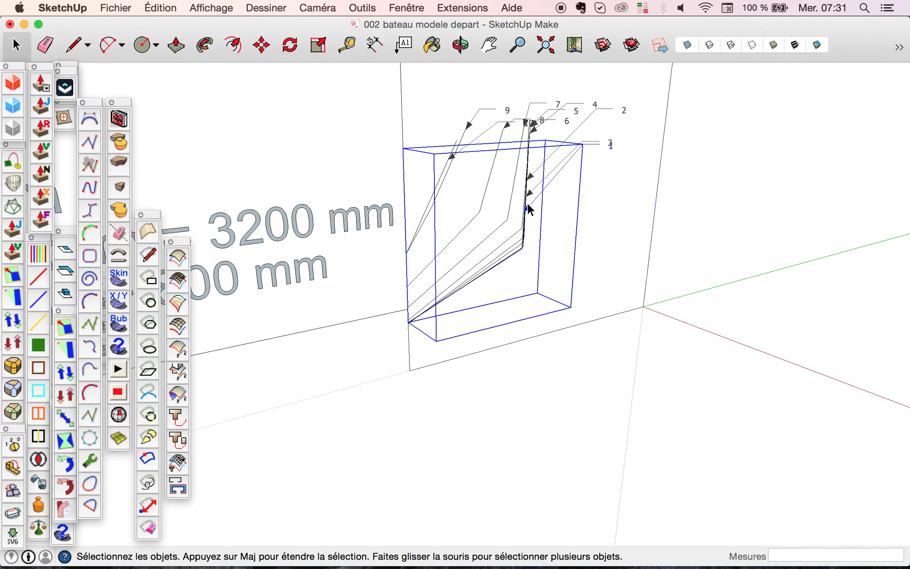
pyautogui.scroll(-3, 527, 201)
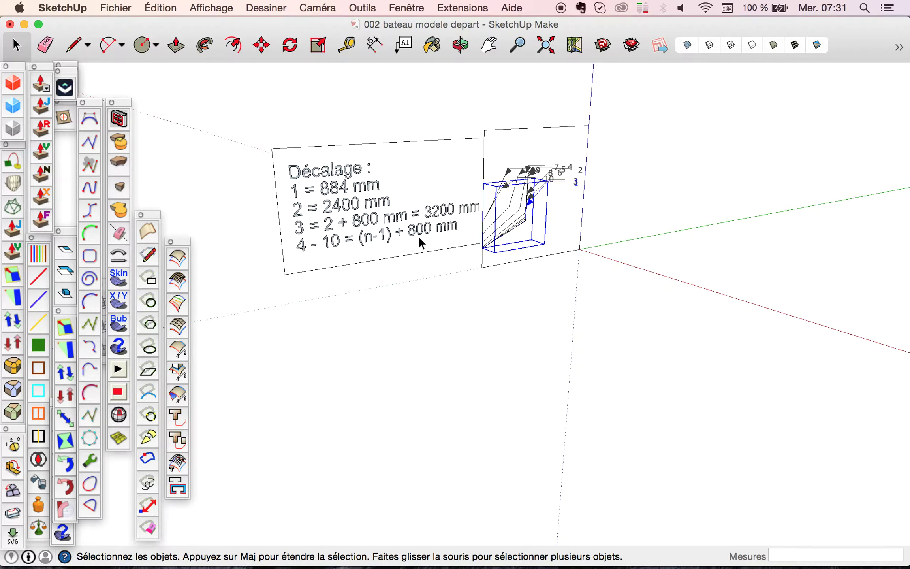
pyautogui.scroll(10, 514, 218)
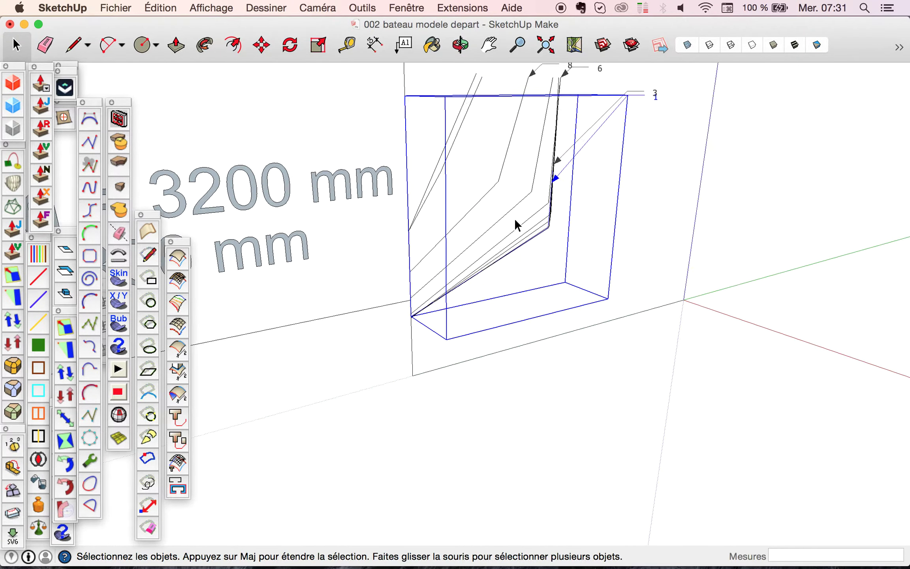
pyautogui.scroll(8, 615, 124)
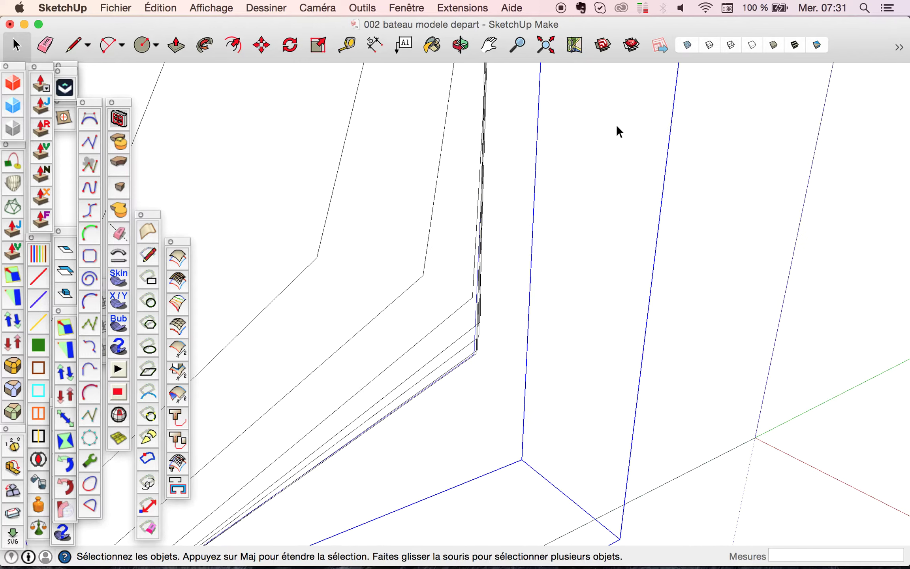
pyautogui.scroll(-10, 616, 123)
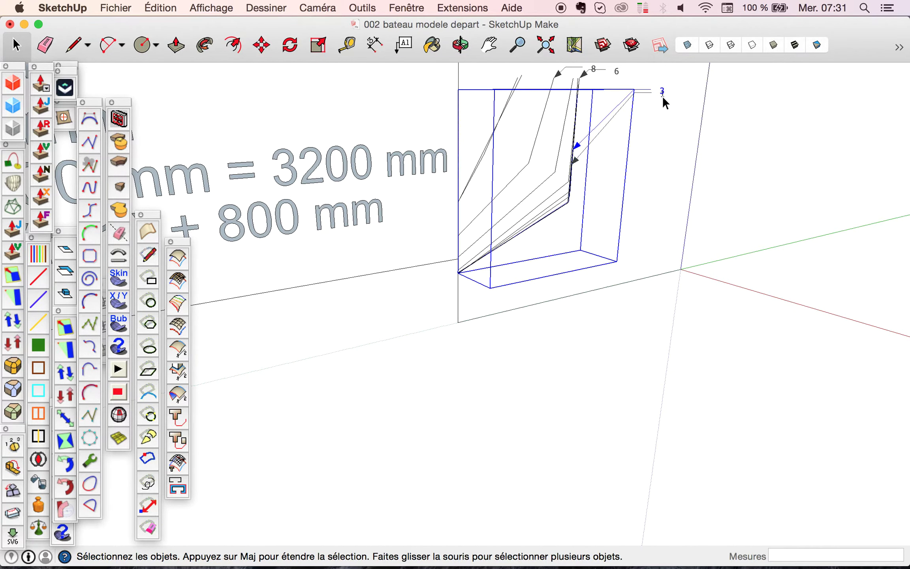
# Step: Move hull profile 1 by 884 mm along the red axis, away from the reference plane
pyautogui.scroll(5, 663, 98)
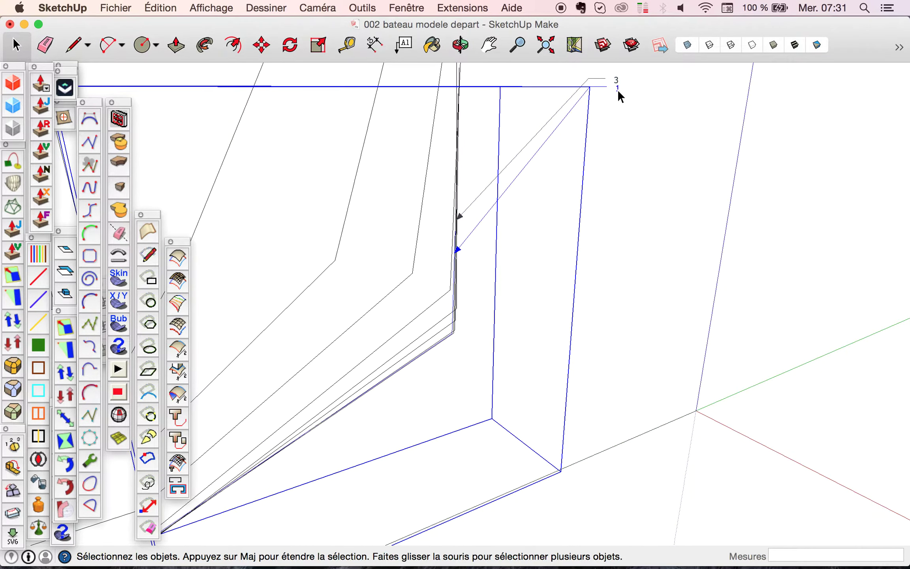
pyautogui.click(263, 46)
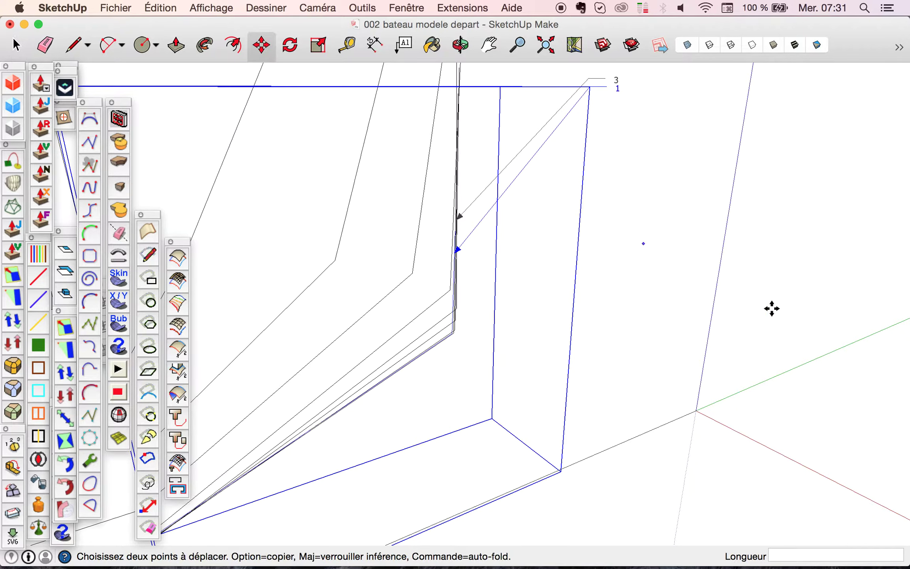
pyautogui.click(752, 319)
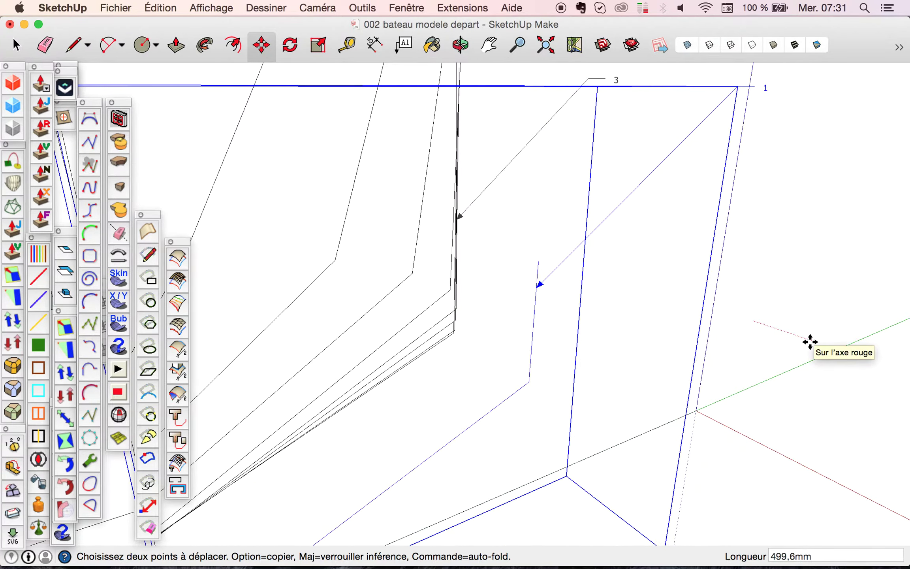
pyautogui.scroll(-6, 596, 275)
pyautogui.scroll(-5, 595, 276)
pyautogui.scroll(8, 595, 276)
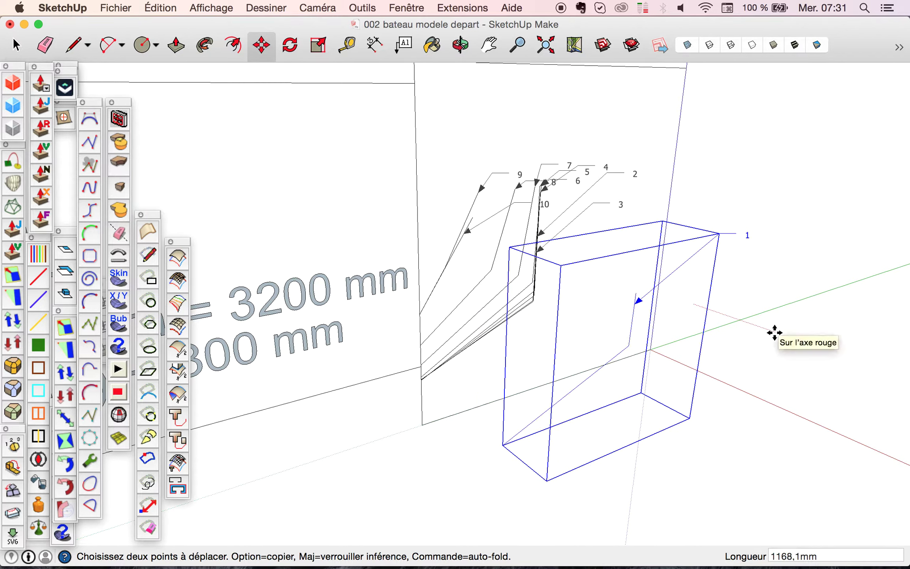
pyautogui.write('884')
pyautogui.press('Return')
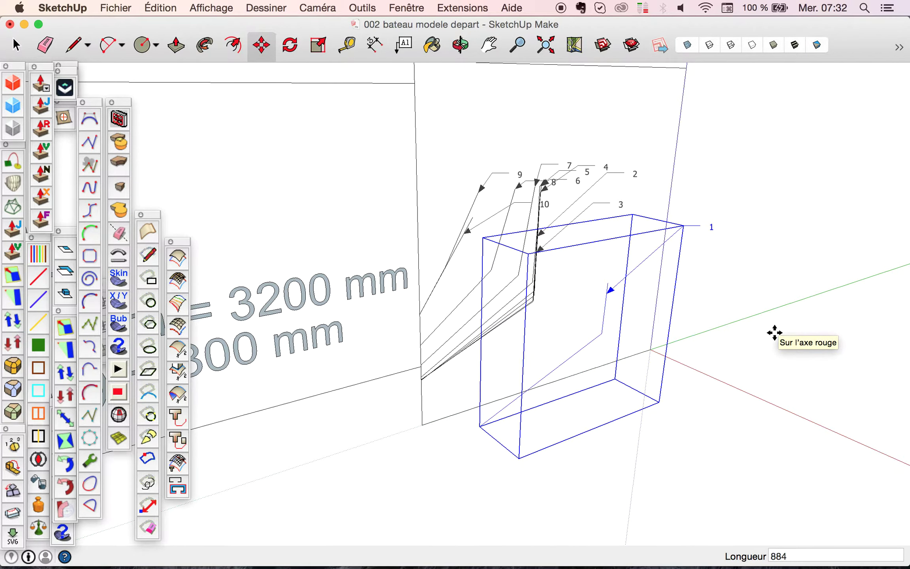
pyautogui.press('space')
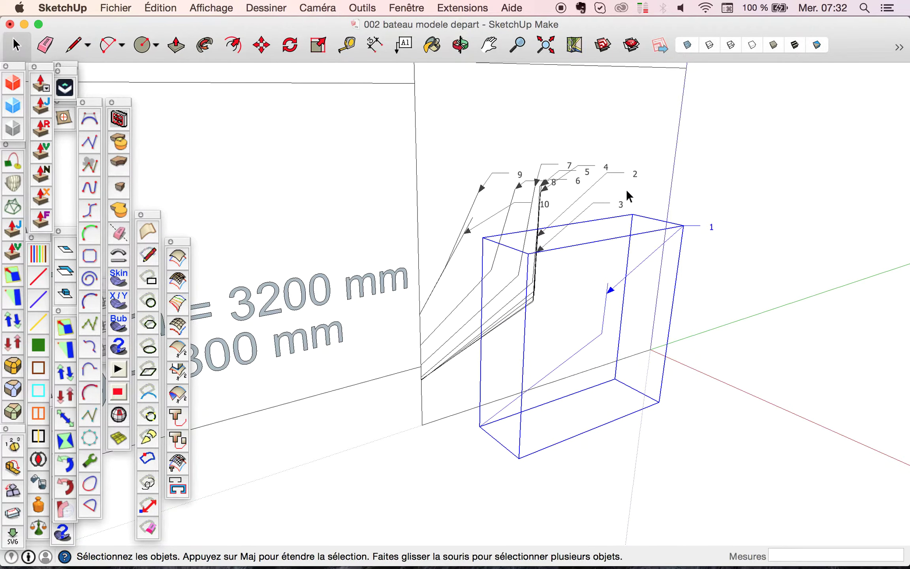
# Step: Move hull profile 2 by 2400 mm along the red axis, in the same direction as profile 1
pyautogui.click(635, 173)
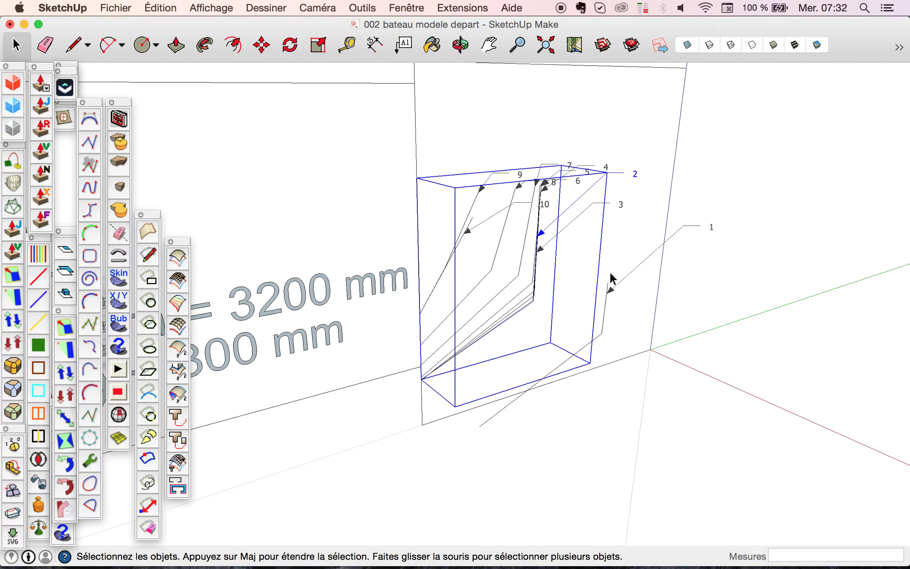
pyautogui.scroll(-5, 592, 275)
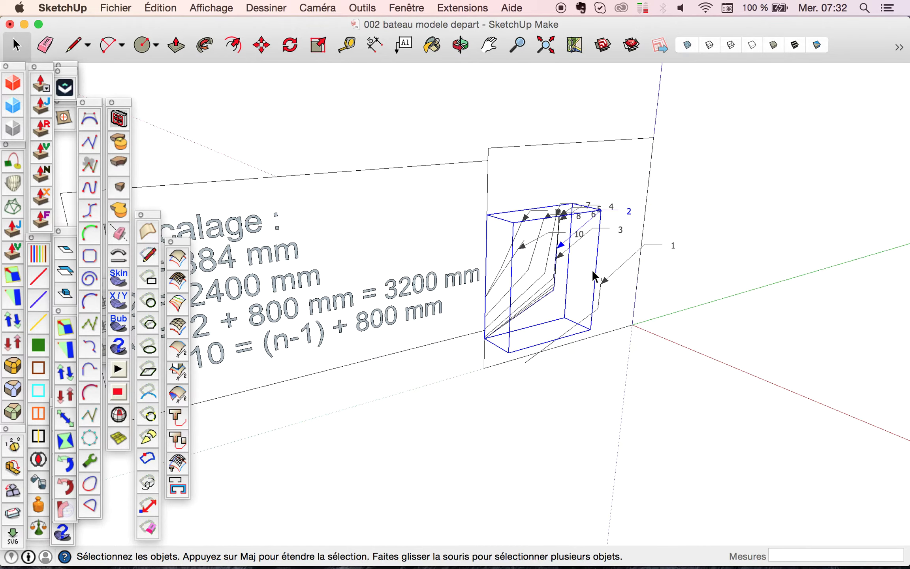
pyautogui.scroll(5, 593, 275)
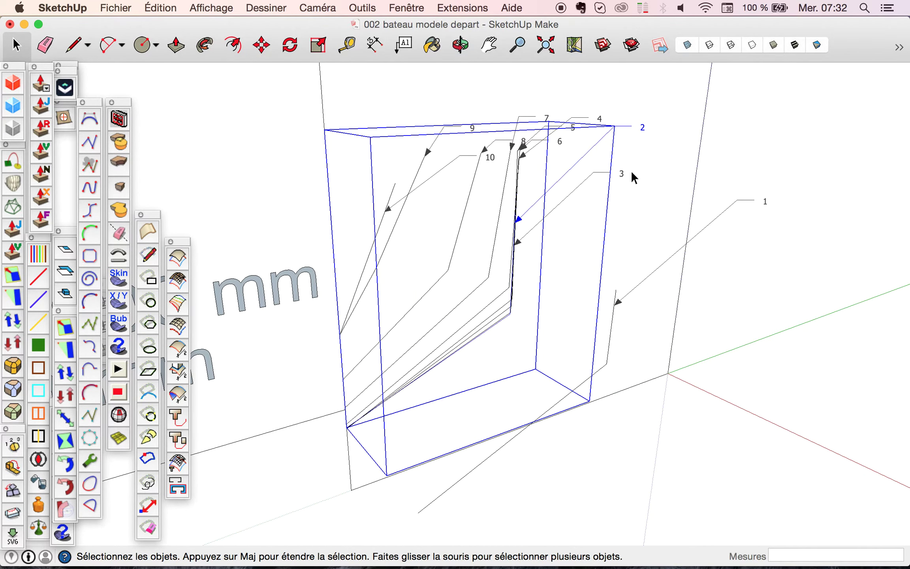
pyautogui.press('m')
pyautogui.click(772, 167)
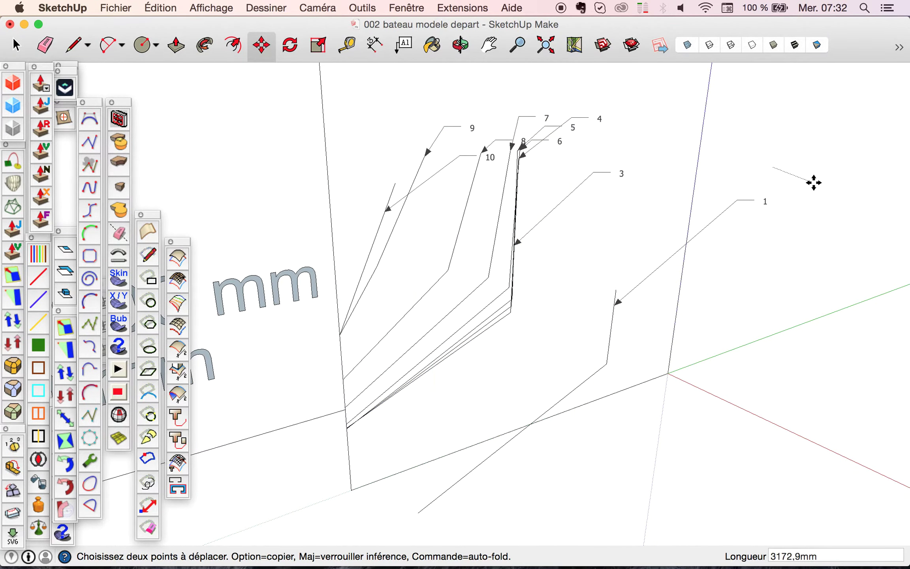
pyautogui.write('2400')
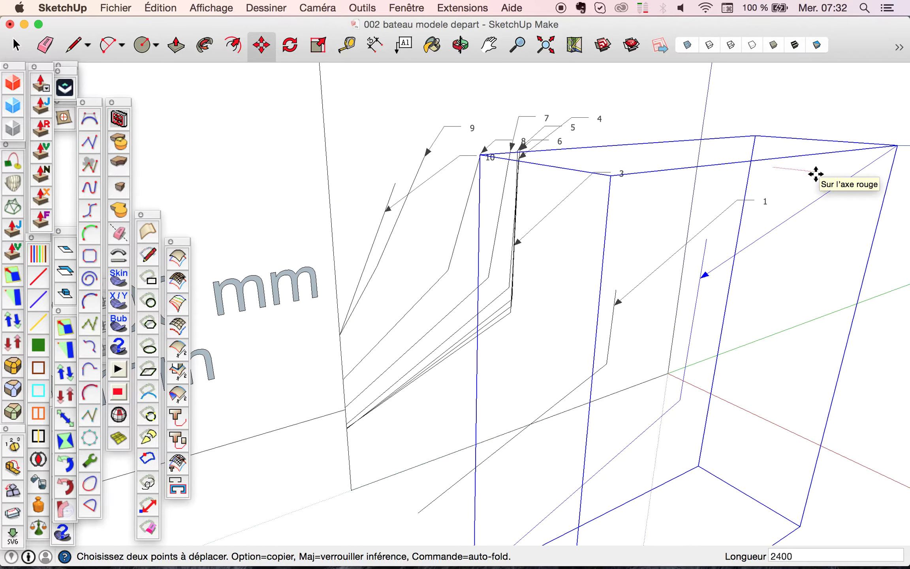
pyautogui.press('Return')
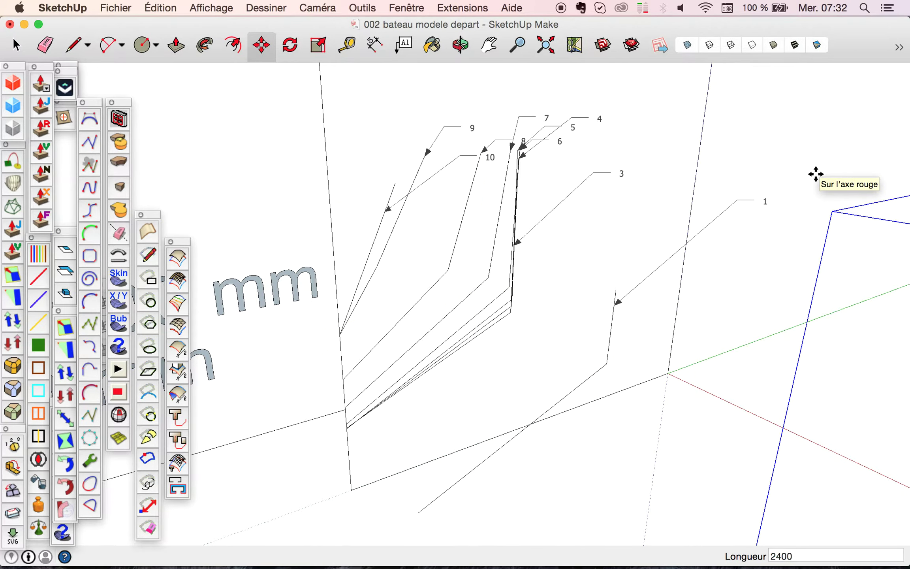
pyautogui.press('space')
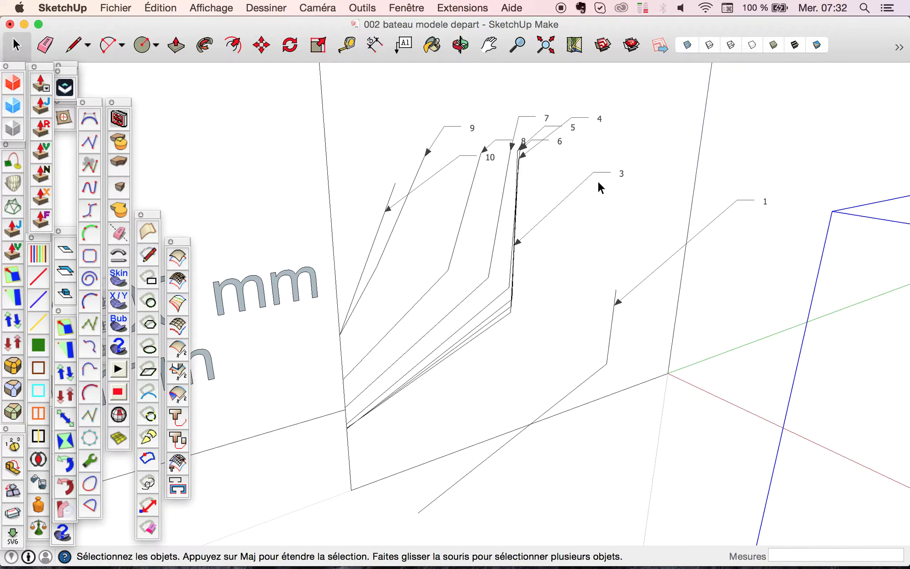
# Step: Move hull profile 3 by 3200 mm along the red axis, in the same direction as profile 1
pyautogui.press('super+z')
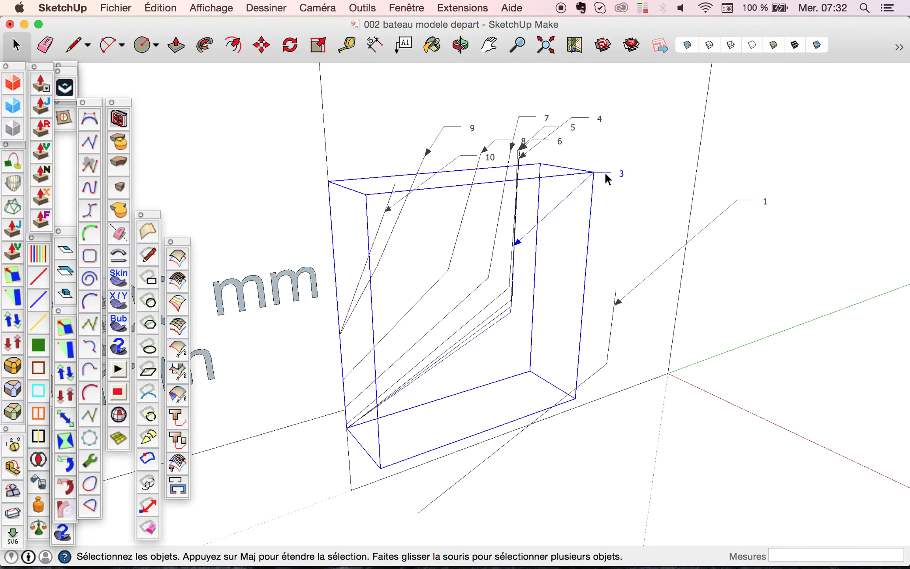
pyautogui.press('m')
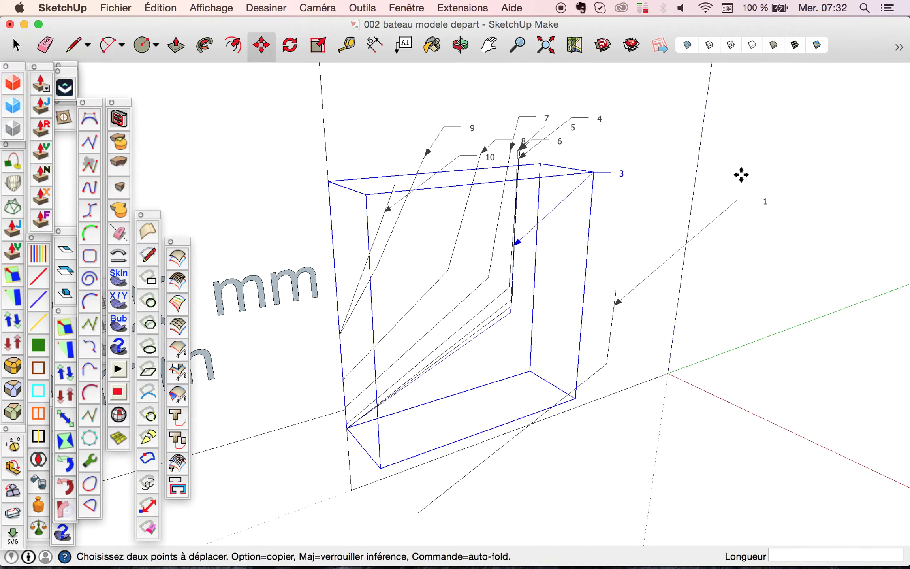
pyautogui.click(744, 165)
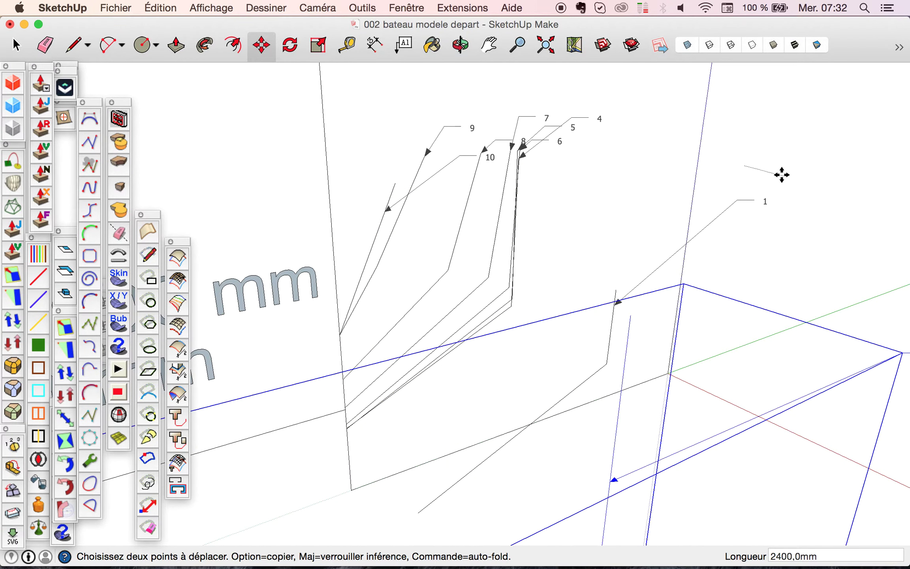
pyautogui.write('3200')
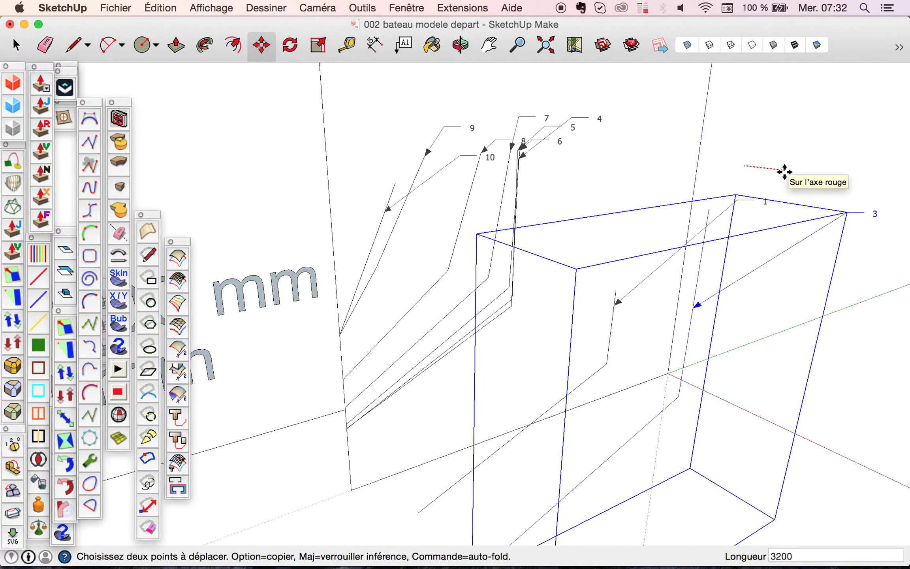
pyautogui.press('Return')
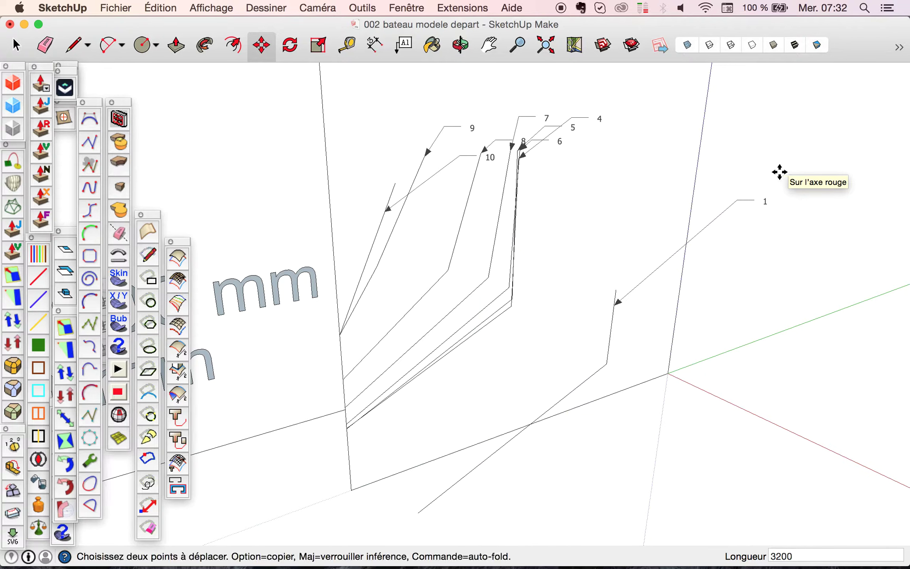
# Step: Move hull profile 4 by 4000 mm along the red axis, in the same direction as profile 1
pyautogui.press('space')
pyautogui.click(599, 119)
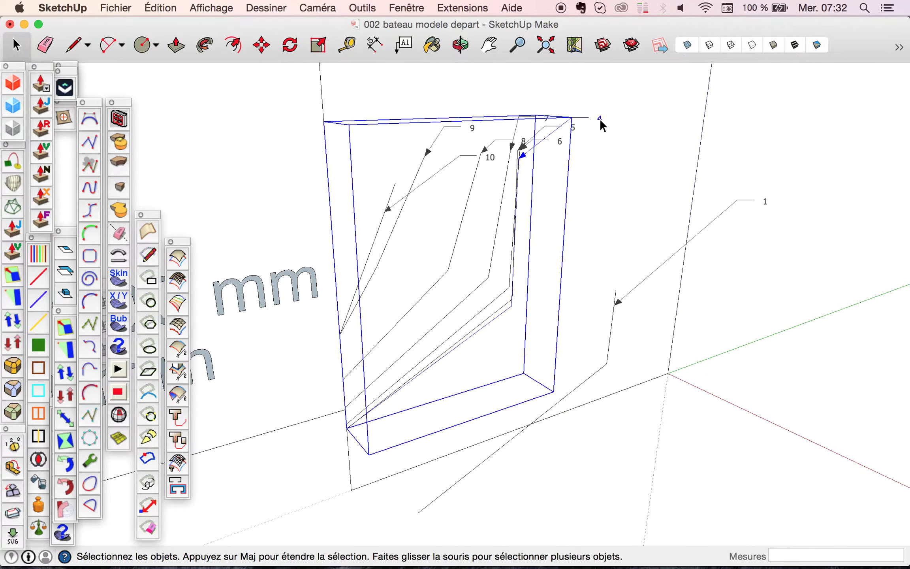
pyautogui.press('m')
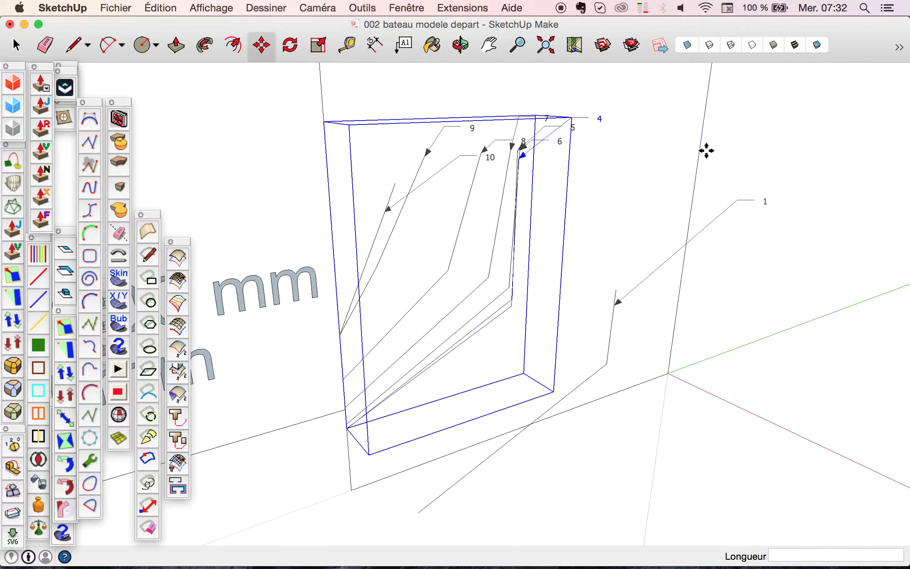
pyautogui.click(732, 145)
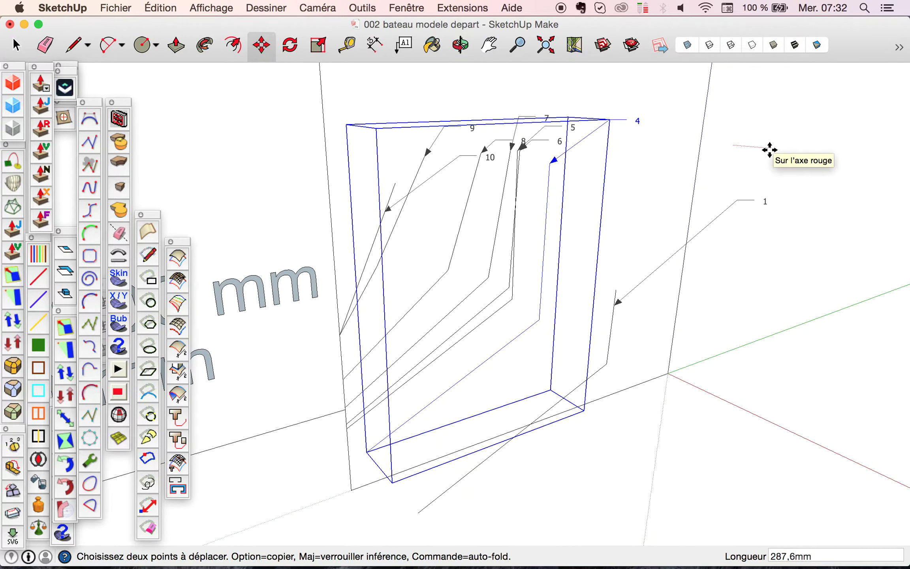
pyautogui.write('4000')
pyautogui.press('Return')
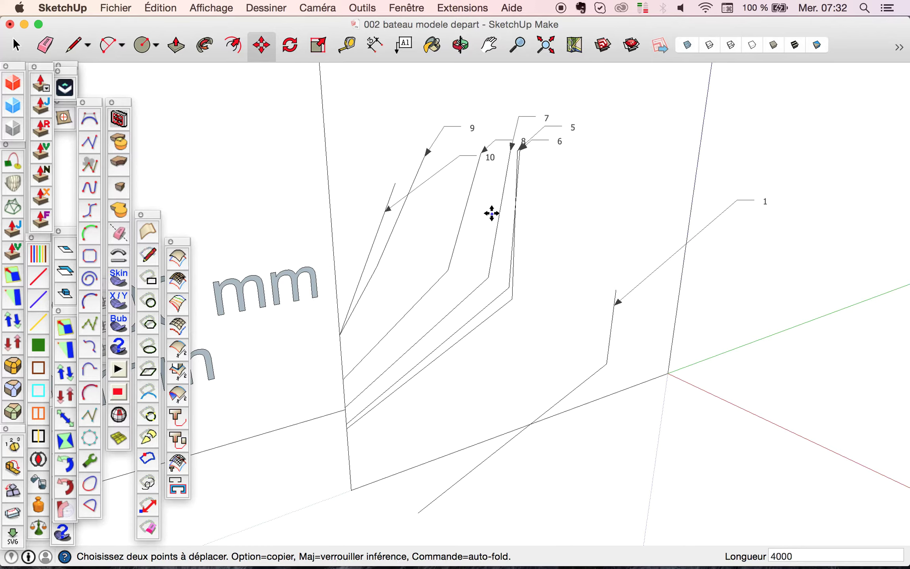
# Step: Move hull profile 5 by 4800 mm along the red axis, in the same direction as profile 1
pyautogui.scroll(3, 491, 213)
pyautogui.scroll(-6, 491, 214)
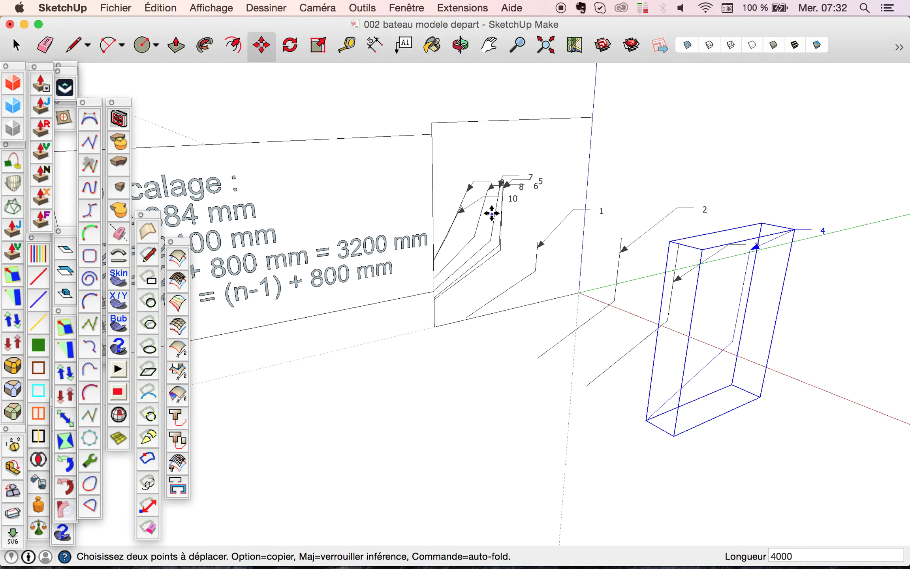
pyautogui.scroll(4, 492, 213)
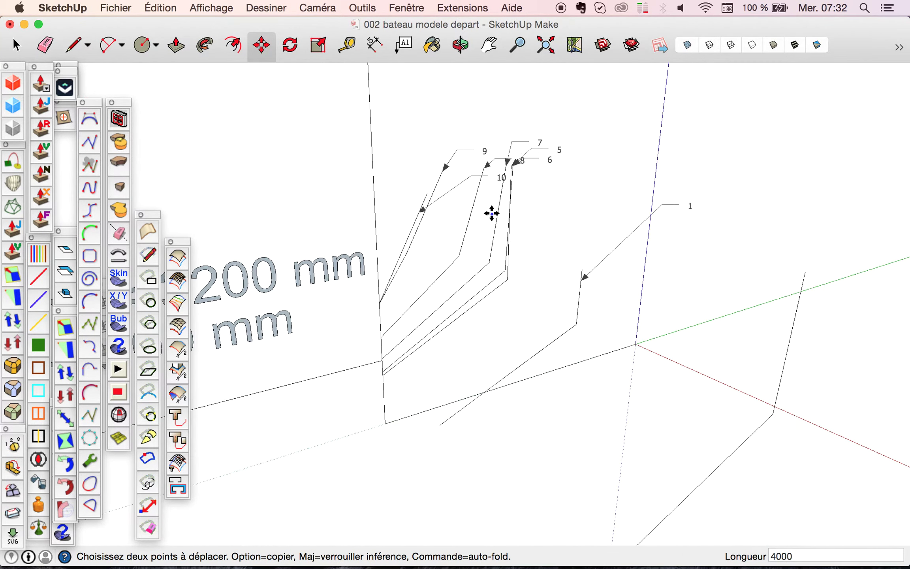
pyautogui.scroll(2, 552, 153)
pyautogui.press('space')
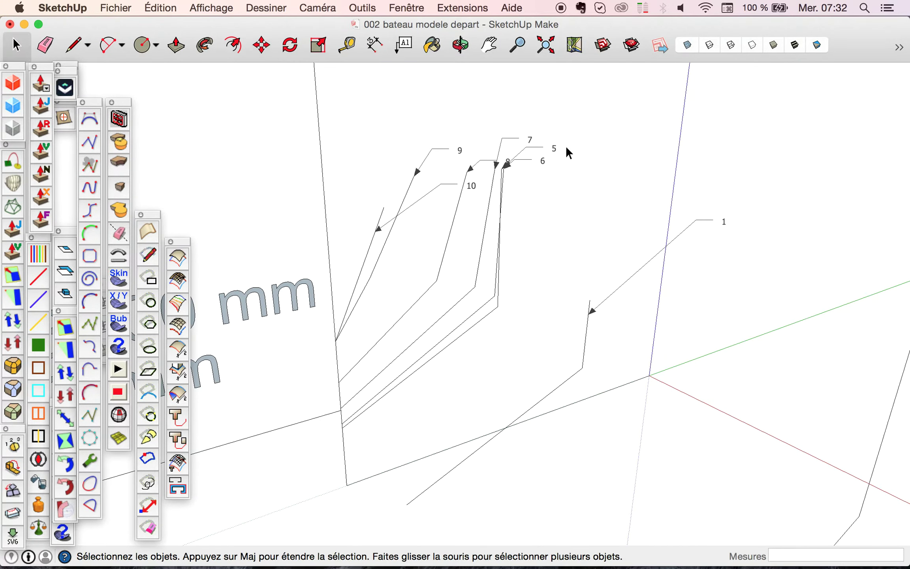
pyautogui.press('super+z')
pyautogui.press('m')
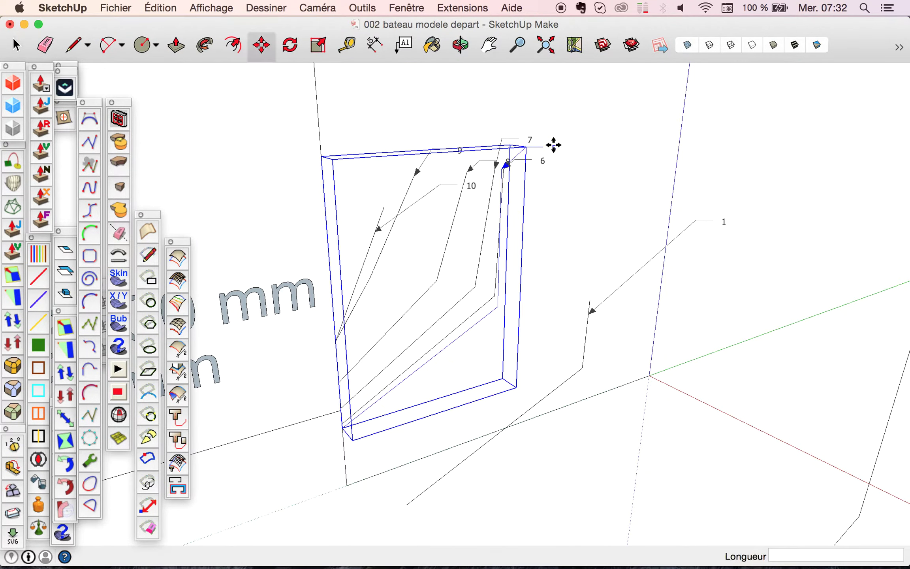
pyautogui.click(710, 168)
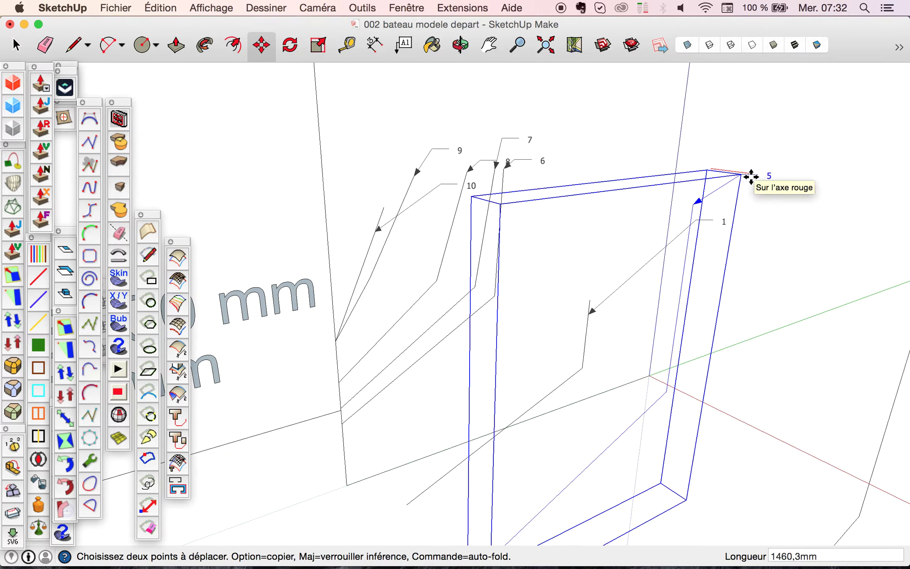
pyautogui.write('4800')
pyautogui.press('Return')
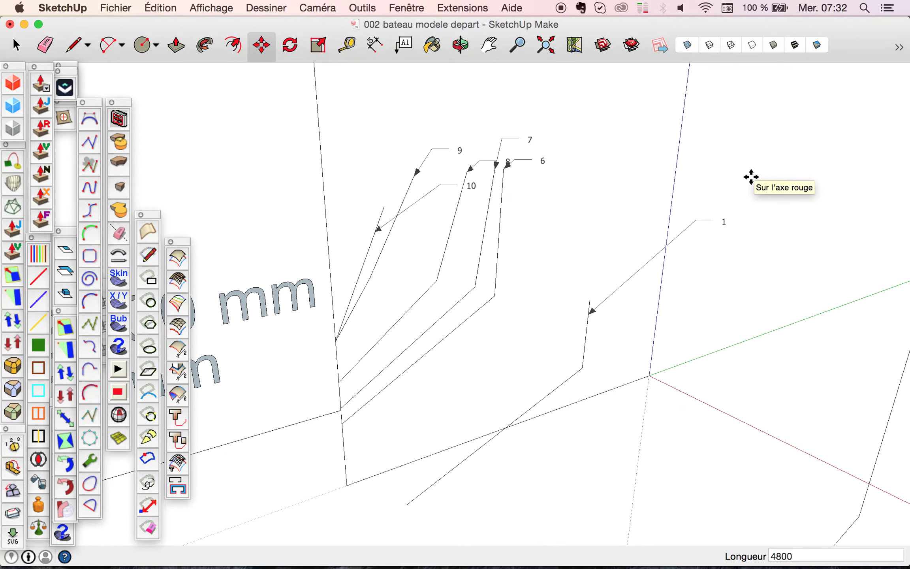
# Step: Move hull profile 6 by 5600 mm along the red axis, in the same direction as profile 1
pyautogui.press('space')
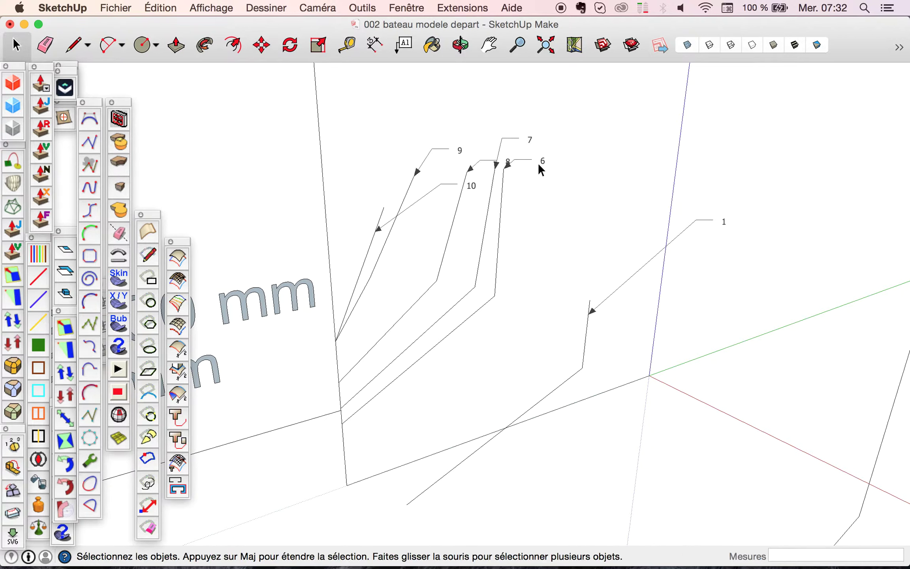
pyautogui.press('super+z')
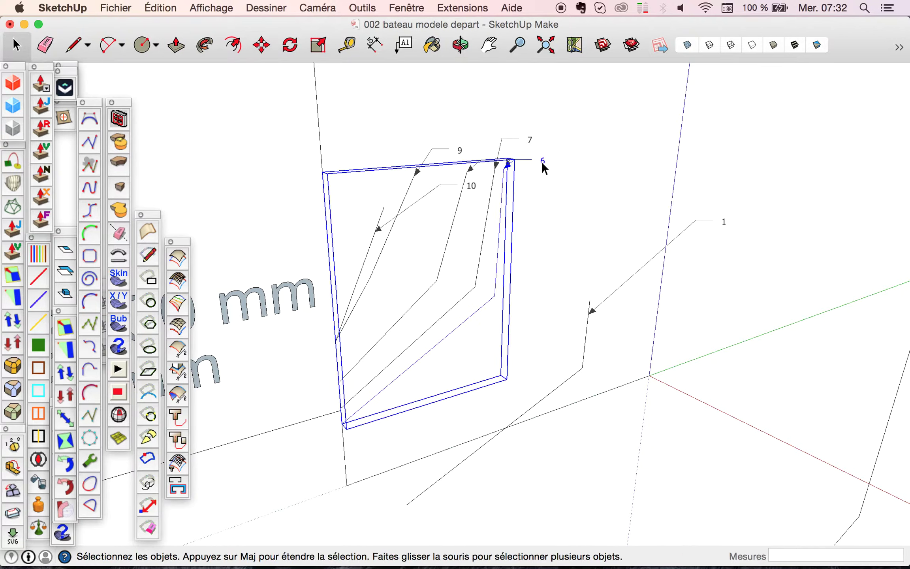
pyautogui.press('m')
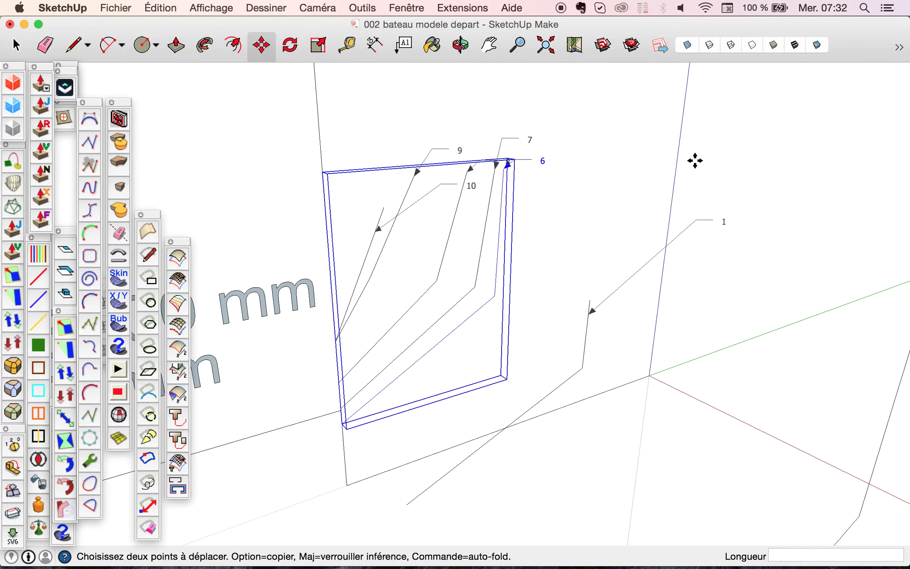
pyautogui.click(695, 160)
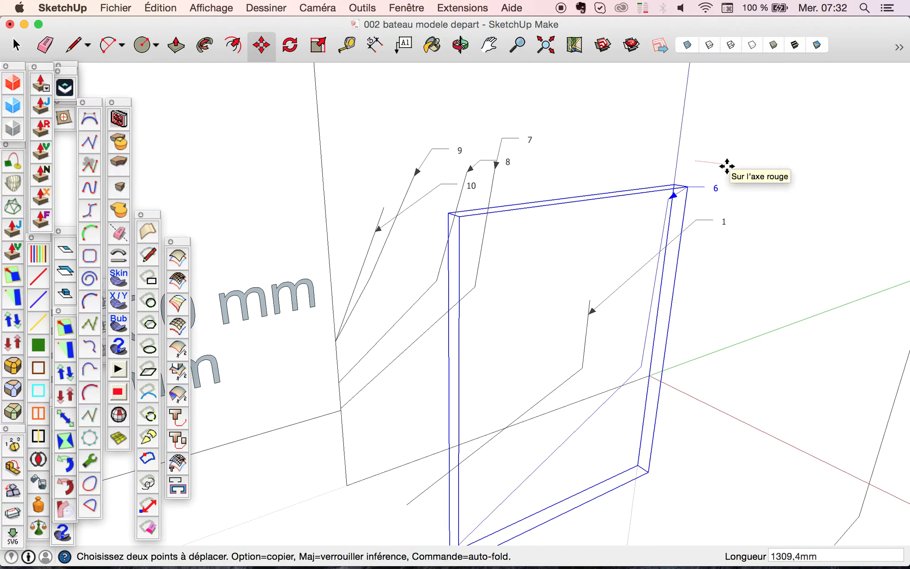
pyautogui.write('5600')
pyautogui.press('Return')
# Step: Move hull profile 7 by 6400 mm along the red axis, in the same direction as profile 1
pyautogui.press('space')
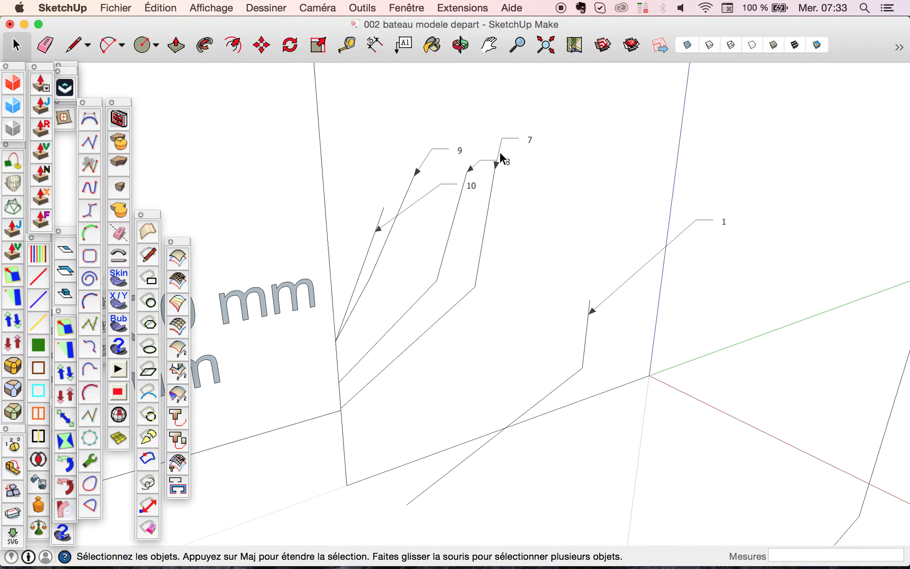
pyautogui.click(521, 137)
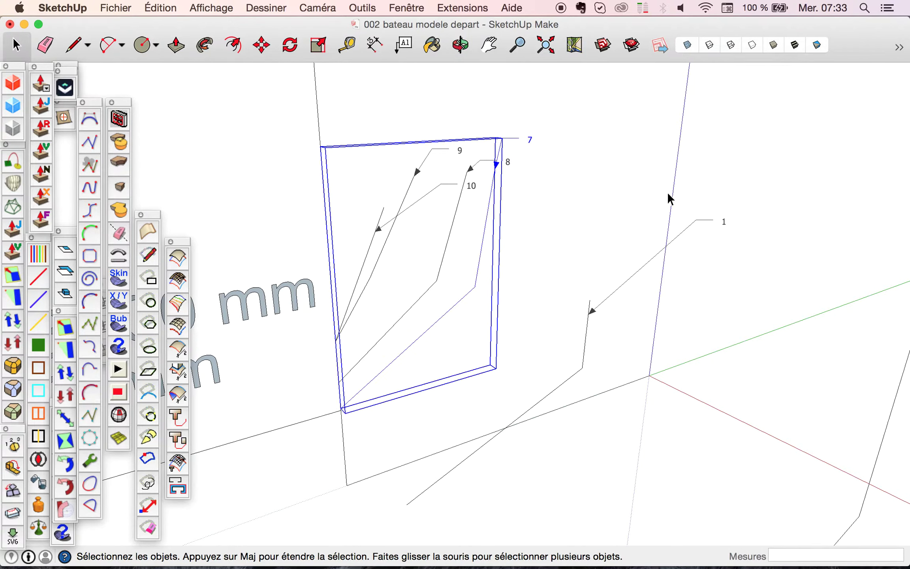
pyautogui.press('m')
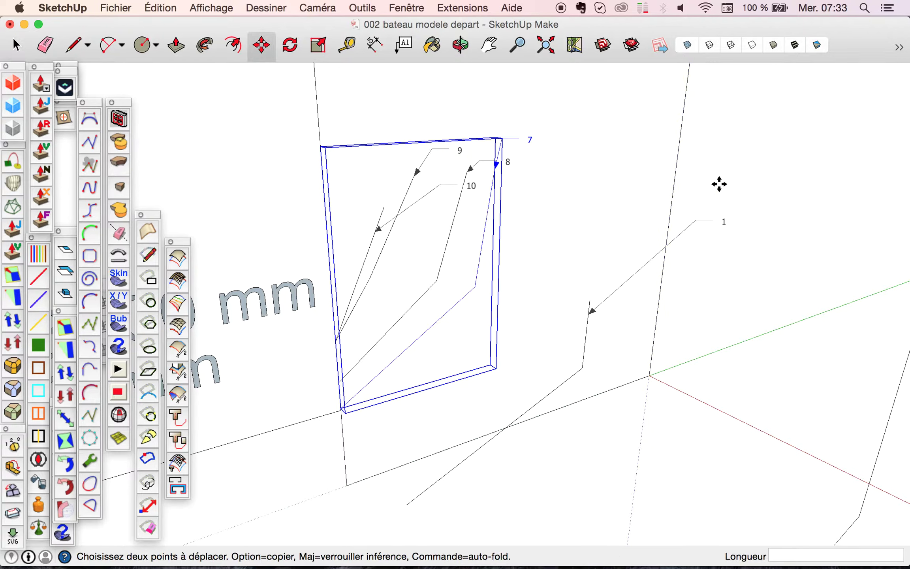
pyautogui.click(714, 179)
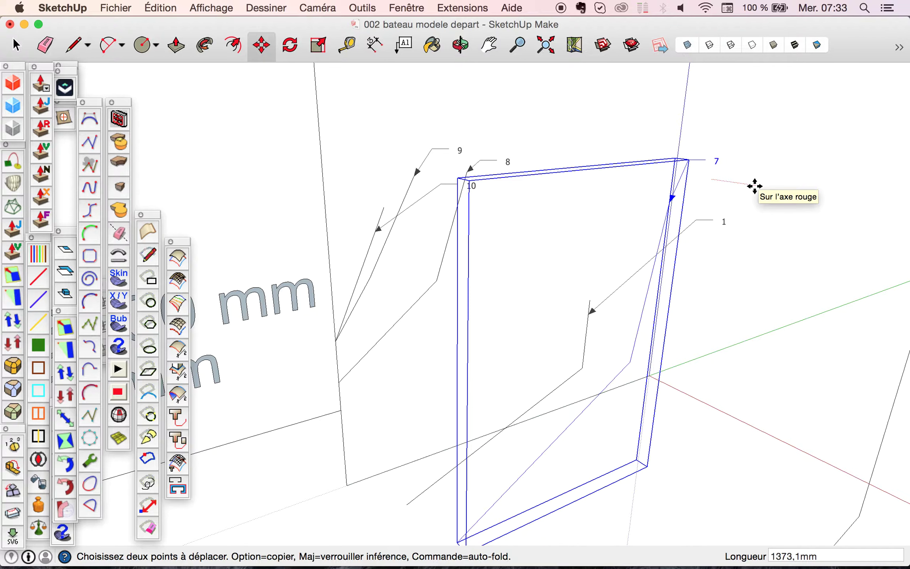
pyautogui.write('6400')
pyautogui.press('Return')
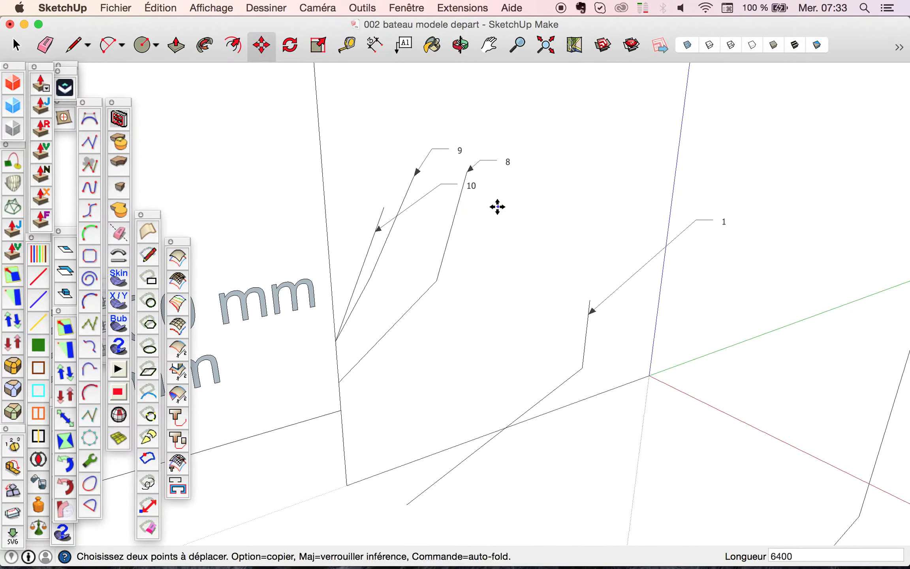
# Step: Move hull profile 8 by 7200 mm along the red axis, in the same direction as profile 1
pyautogui.press('space')
pyautogui.press('super+z')
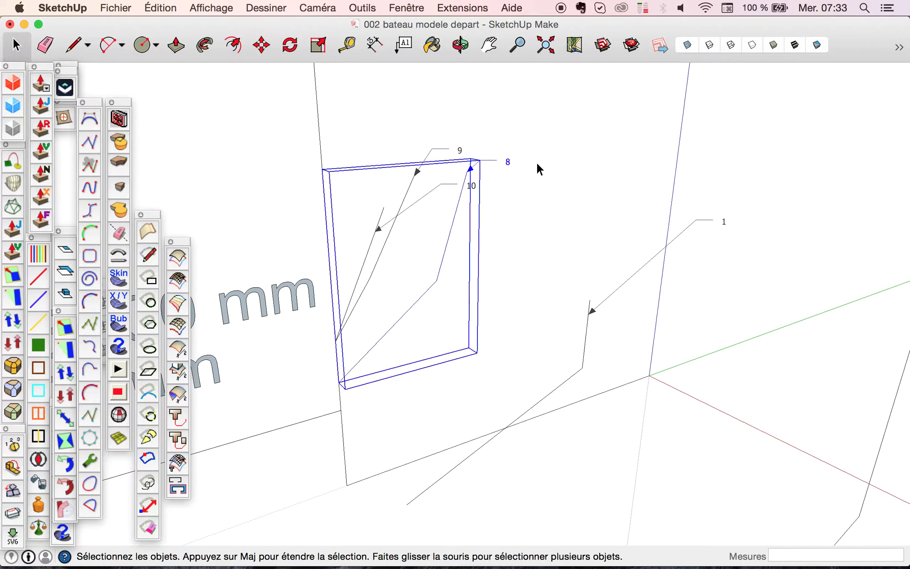
pyautogui.press('m')
pyautogui.click(706, 176)
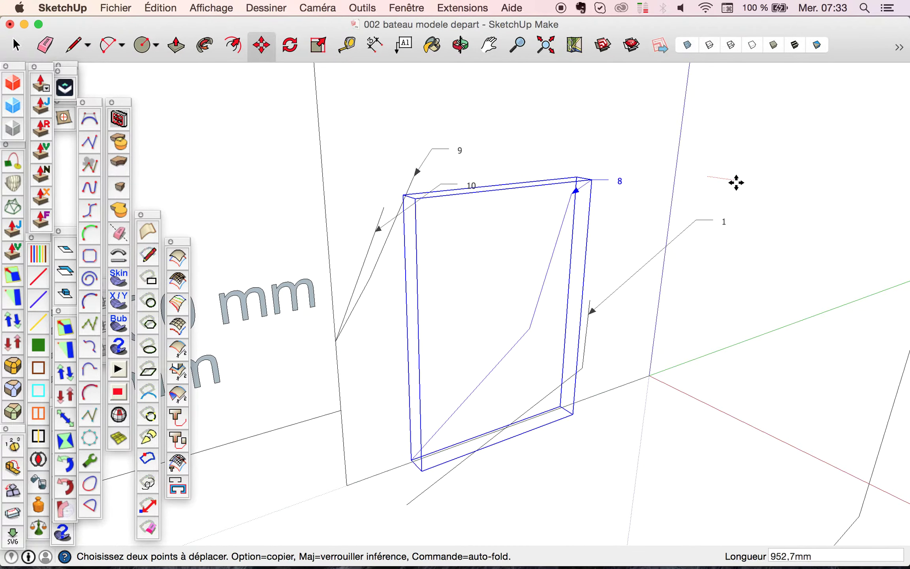
pyautogui.write('7200')
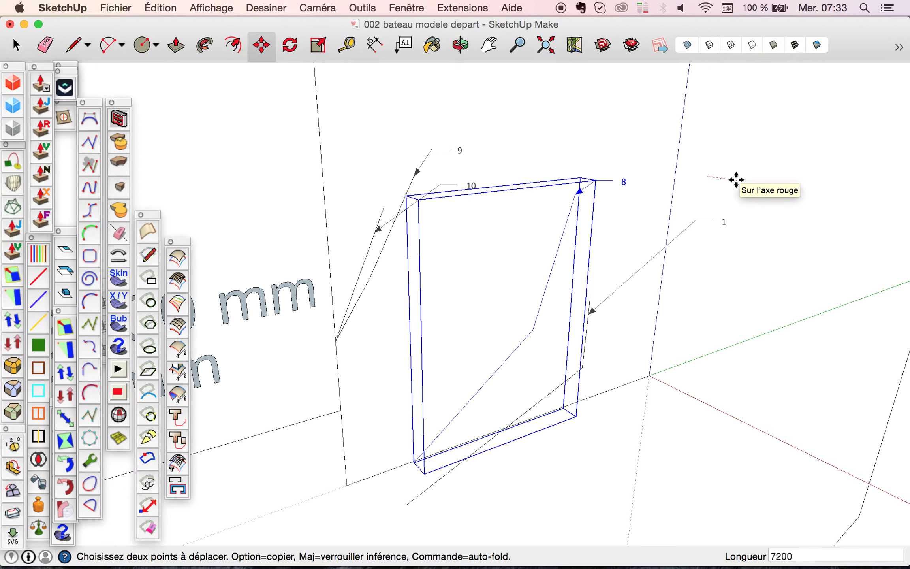
pyautogui.press('Return')
# Step: Move hull profile 9 by 8000 mm along the red axis, in the same direction as profile 1
pyautogui.press('space')
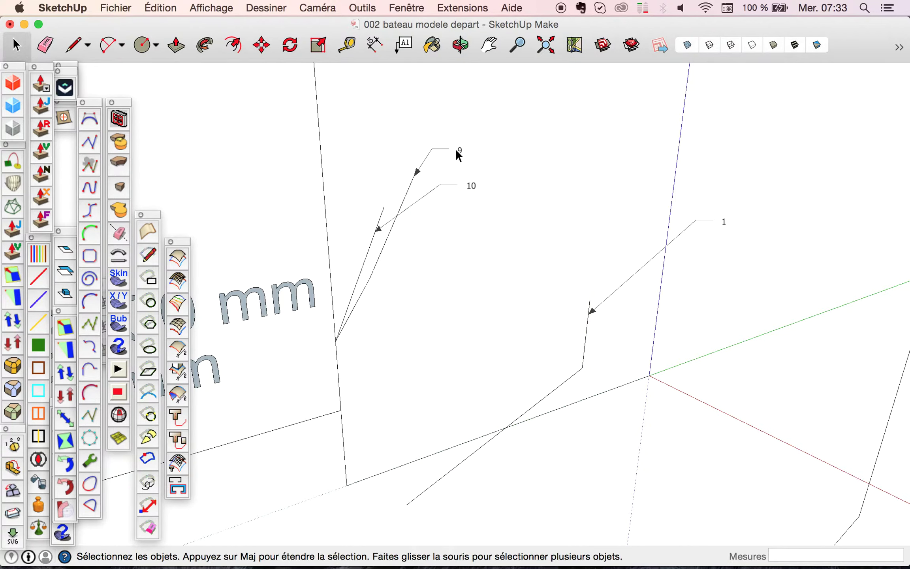
pyautogui.click(456, 151)
pyautogui.press('m')
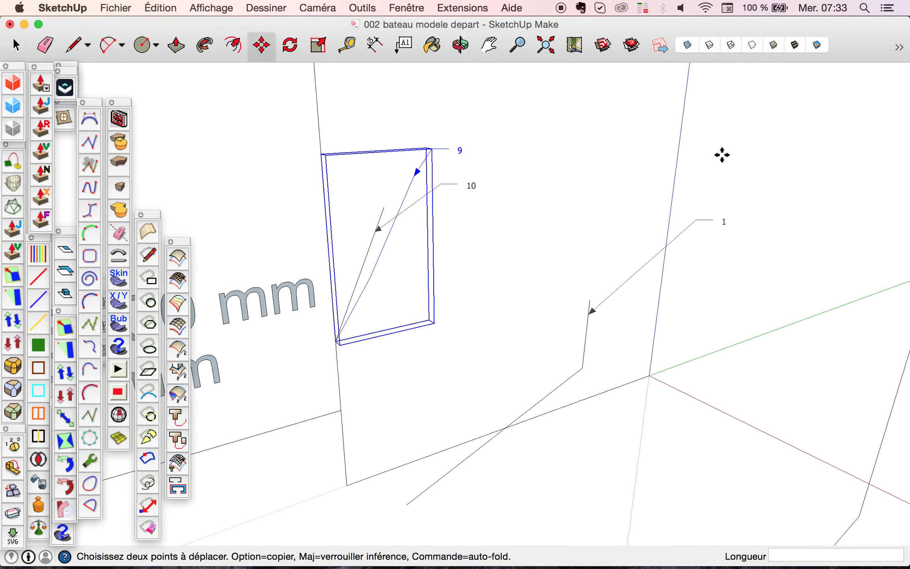
pyautogui.click(724, 154)
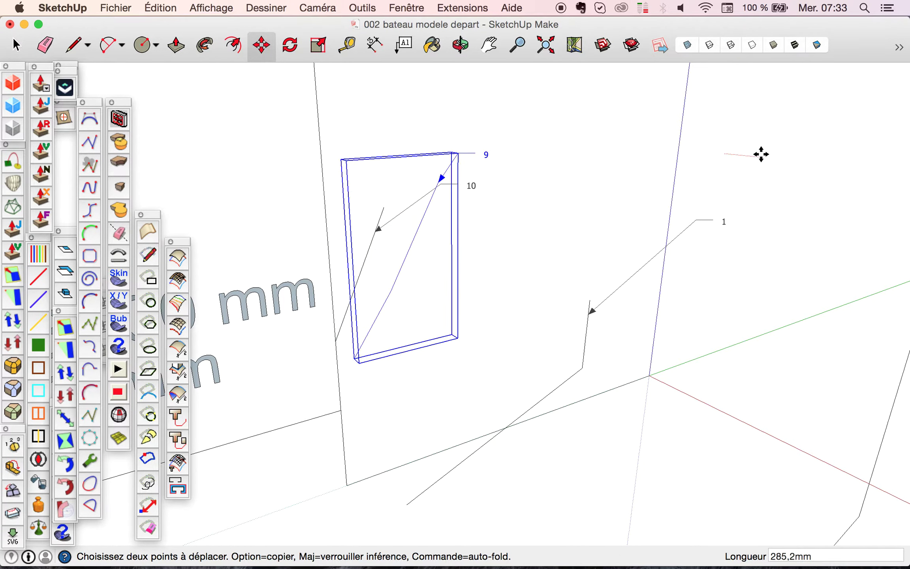
pyautogui.write('8000')
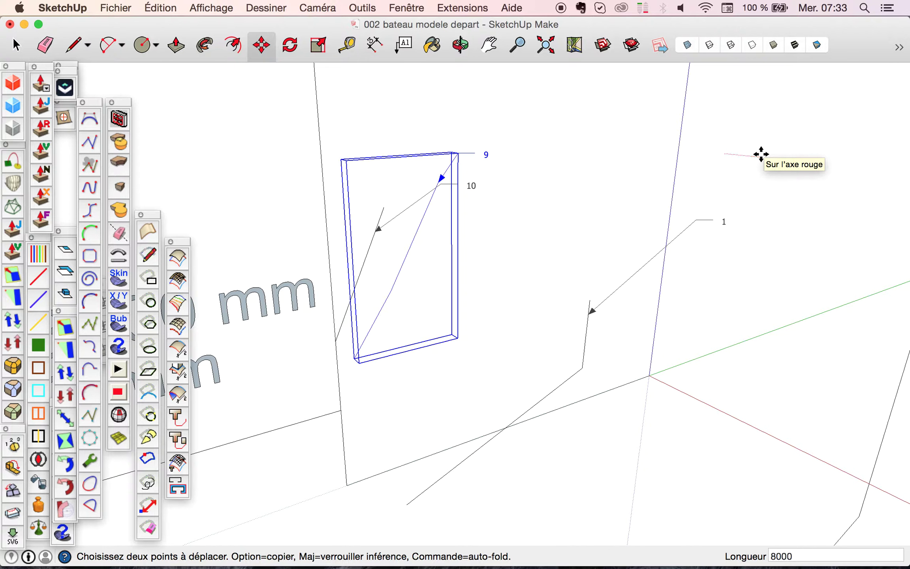
pyautogui.press('Return')
# Step: Move hull profile 10 by 8000 mm along the red axis, in the same direction as profile 1
pyautogui.press('space')
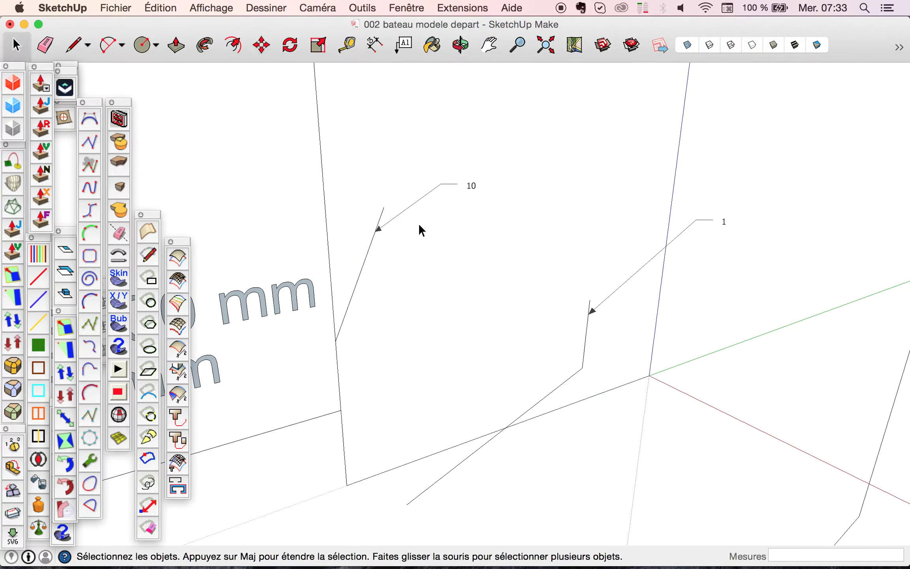
pyautogui.click(383, 219)
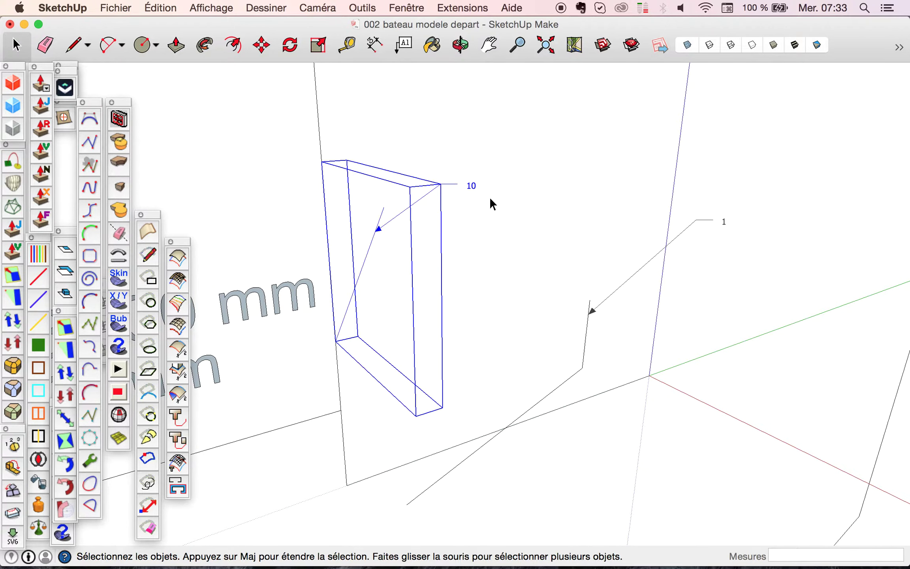
pyautogui.scroll(-6, 489, 197)
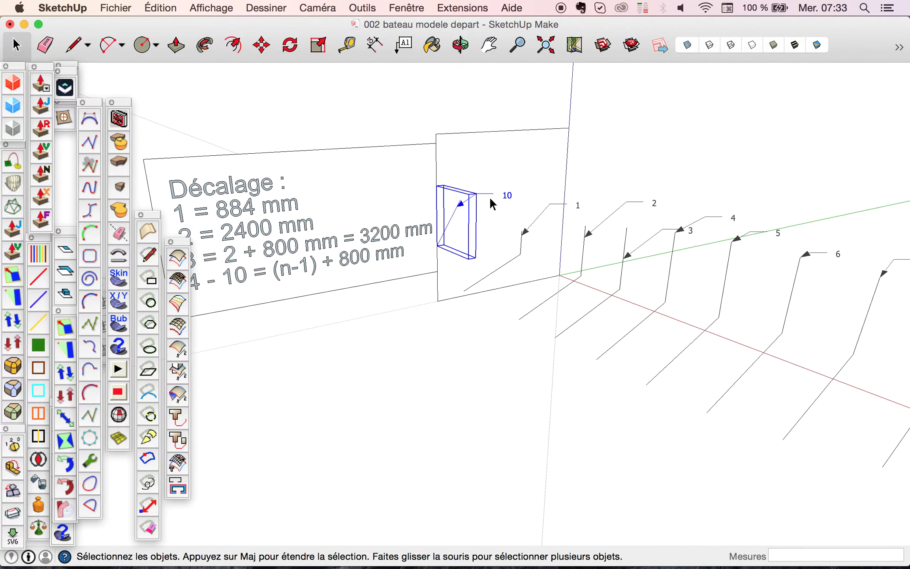
pyautogui.press('m')
pyautogui.click(635, 152)
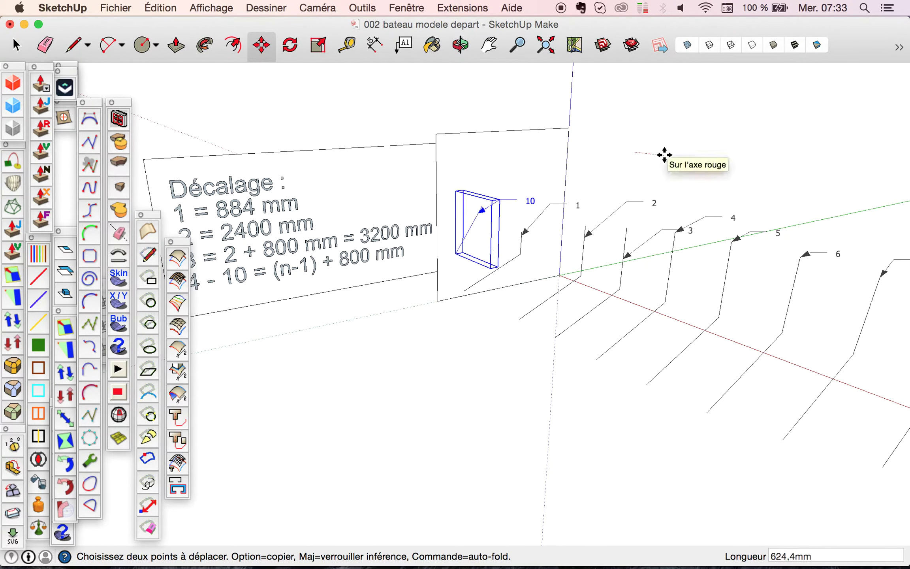
pyautogui.write('8000')
pyautogui.press('Return')
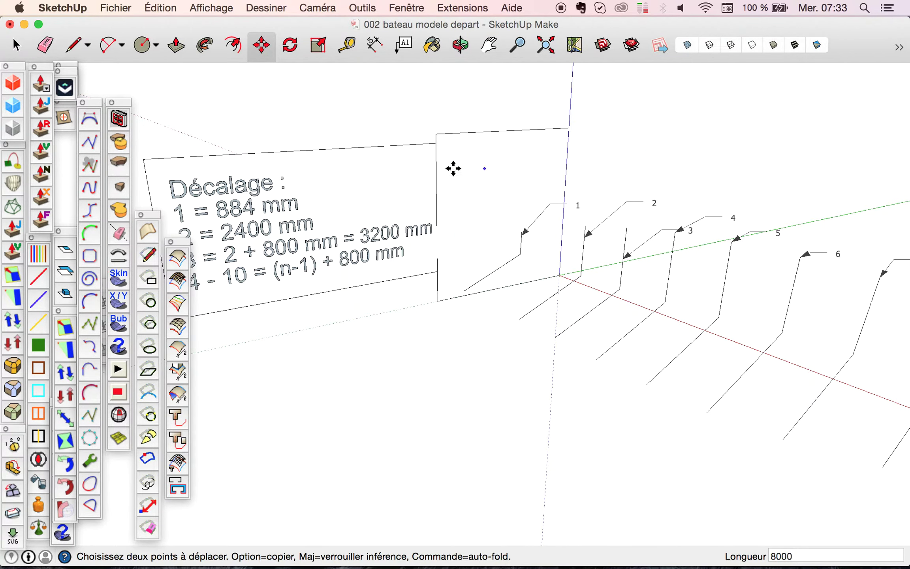
# Step: Clear the selection and examine the spacing of the ten hull profiles along the red axis from several angles
pyautogui.scroll(-5, 452, 166)
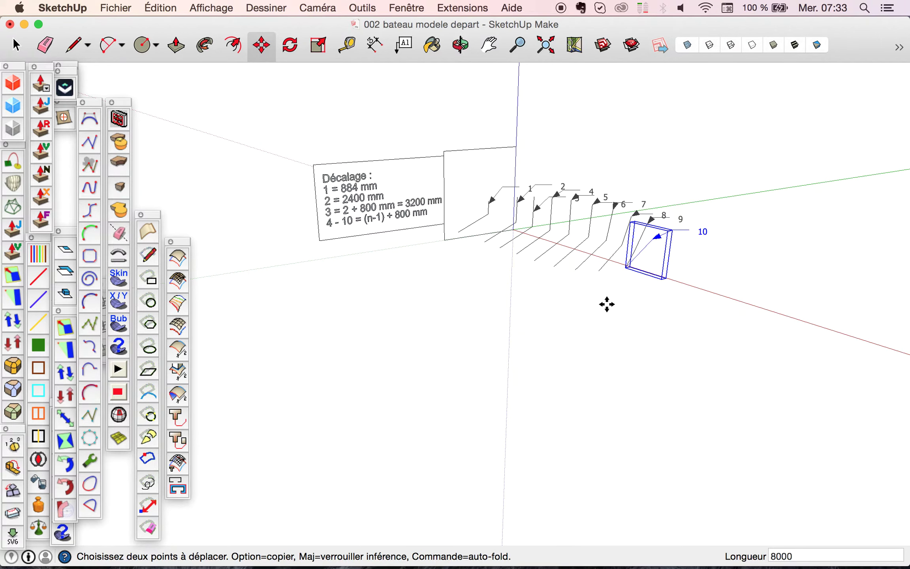
pyautogui.press('space')
pyautogui.click(659, 320)
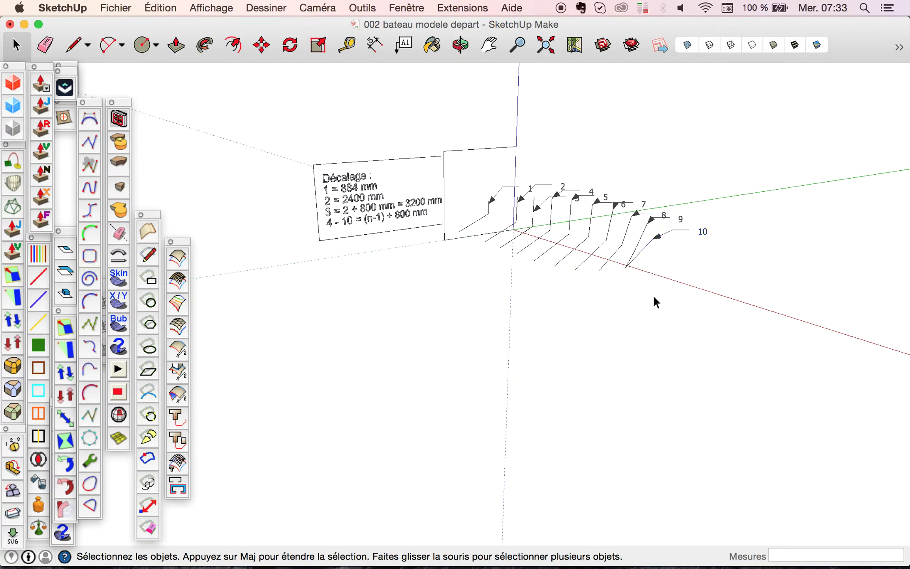
pyautogui.press('o')
pyautogui.moveTo(646, 264); pyautogui.dragTo(753, 267)
pyautogui.moveTo(548, 268); pyautogui.dragTo(668, 367)
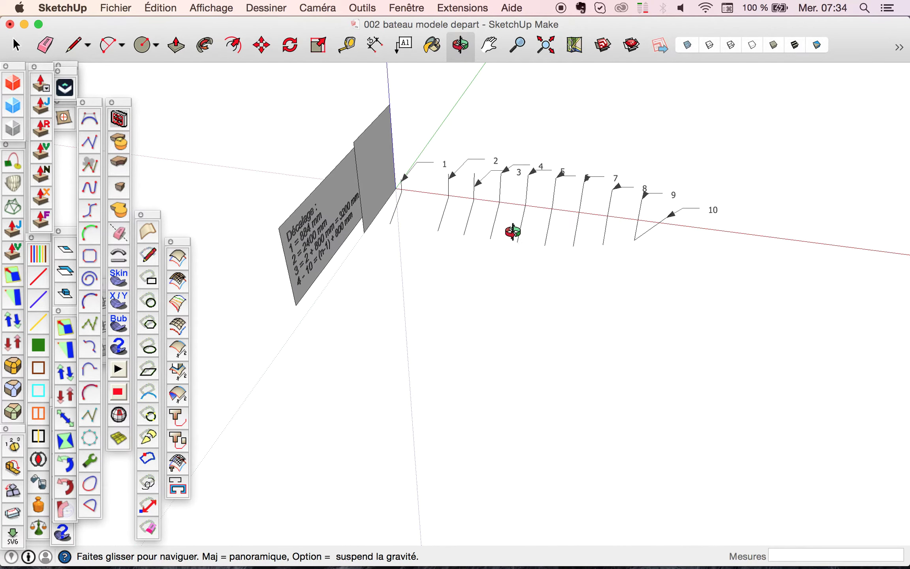
pyautogui.scroll(5, 502, 183)
pyautogui.moveTo(498, 186); pyautogui.dragTo(357, 168)
pyautogui.scroll(-3, 357, 168)
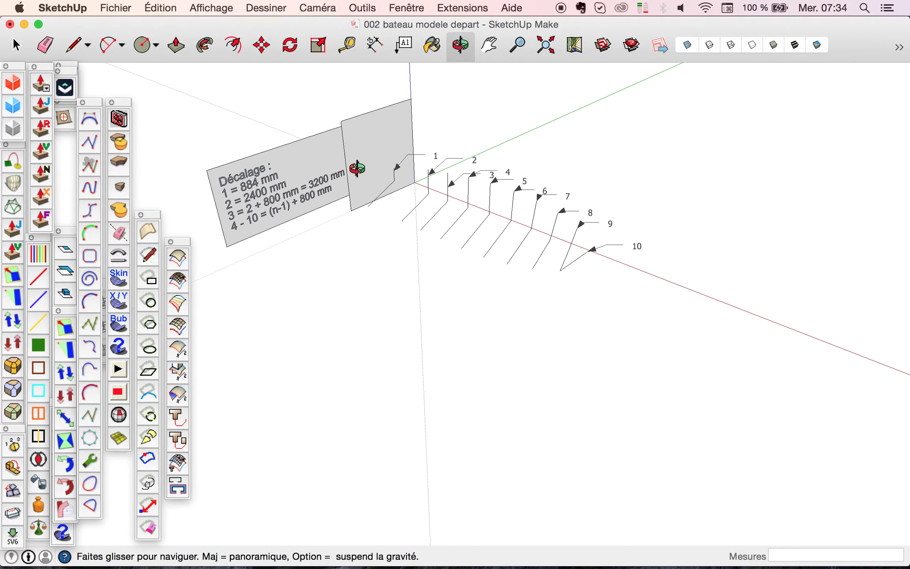
# Step: Delete the blank grey rectangular face standing behind hull profile 1
pyautogui.press('space')
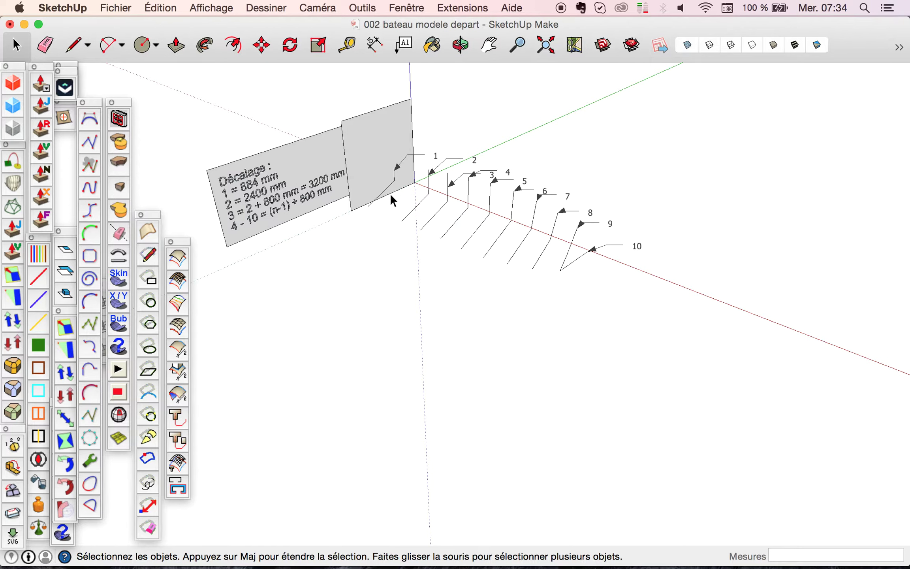
pyautogui.click(386, 191)
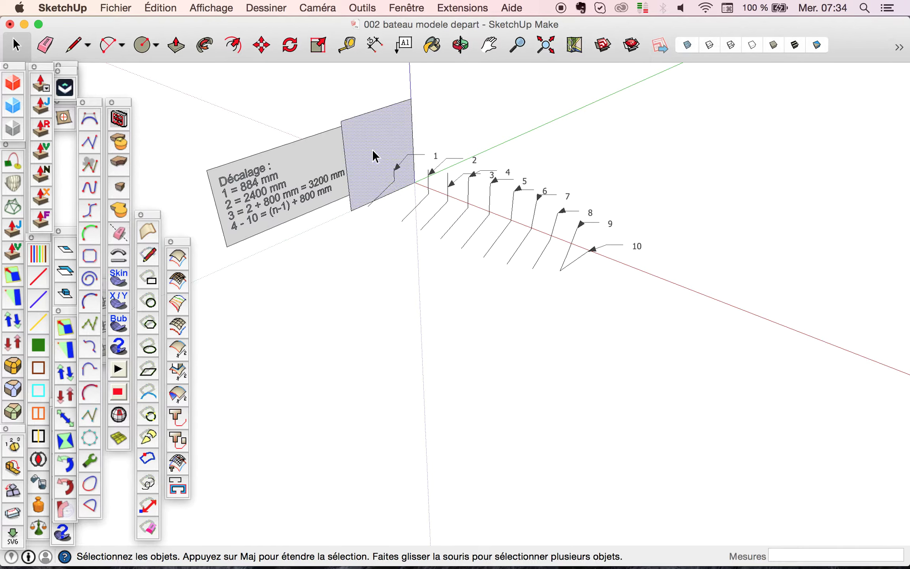
pyautogui.press('Delete')
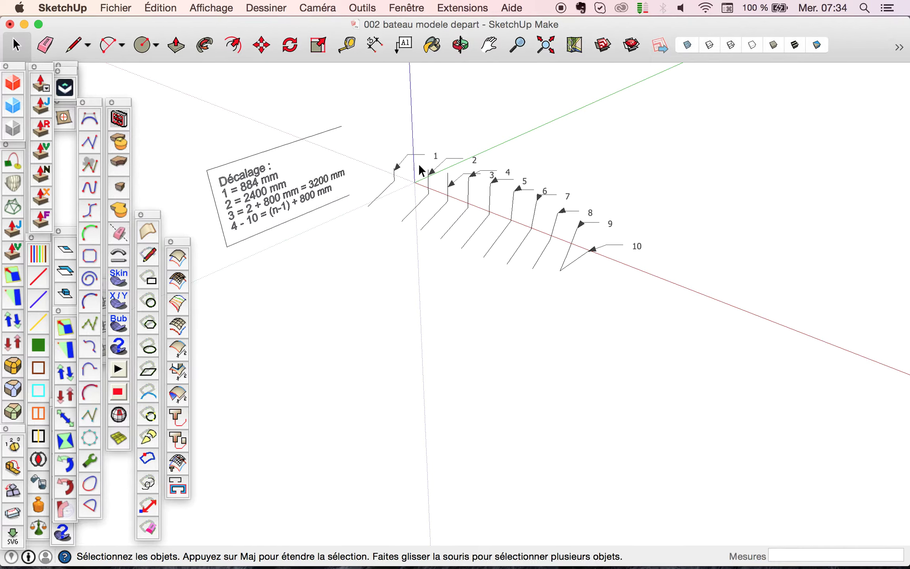
# Step: Select all ten hull profile groups together and explode them into loose geometry
pyautogui.click(388, 190)
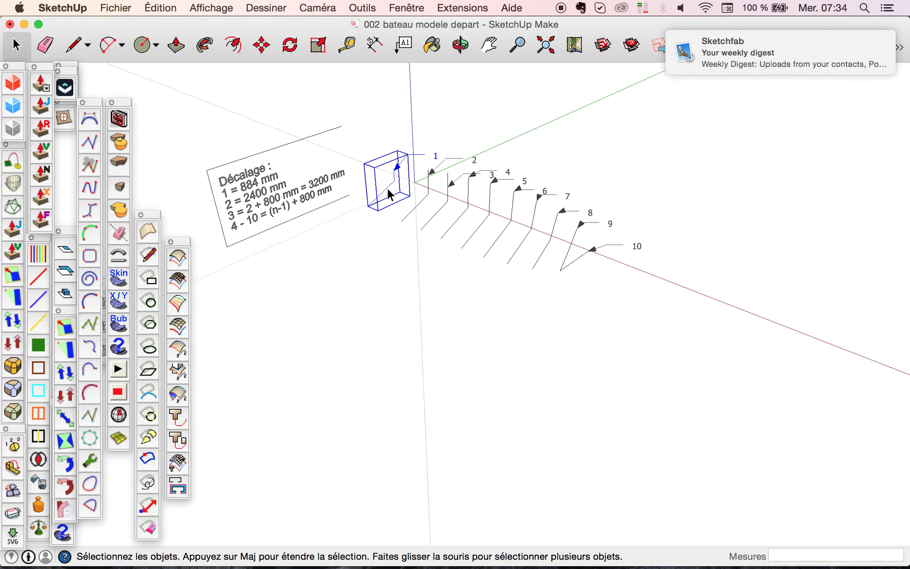
pyautogui.scroll(-2, 488, 215)
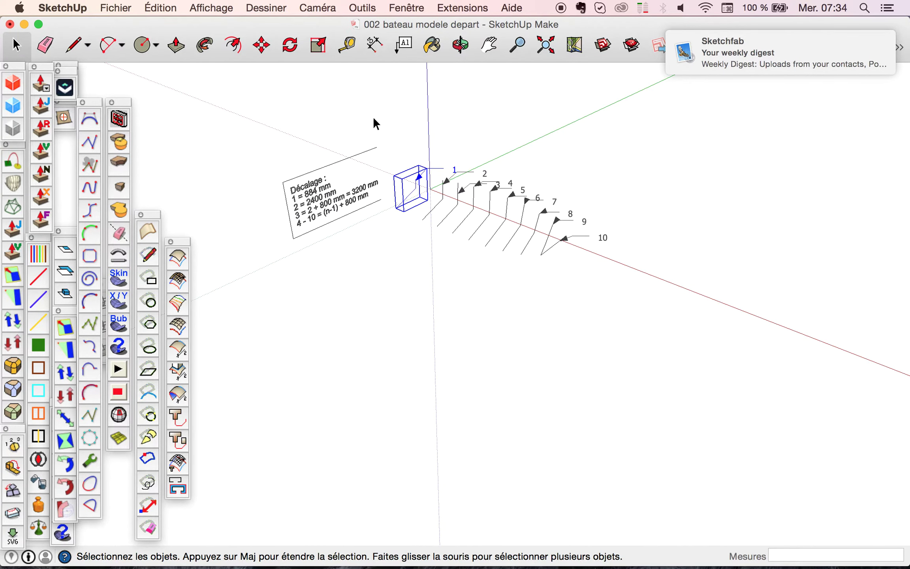
pyautogui.moveTo(378, 113); pyautogui.dragTo(541, 255)
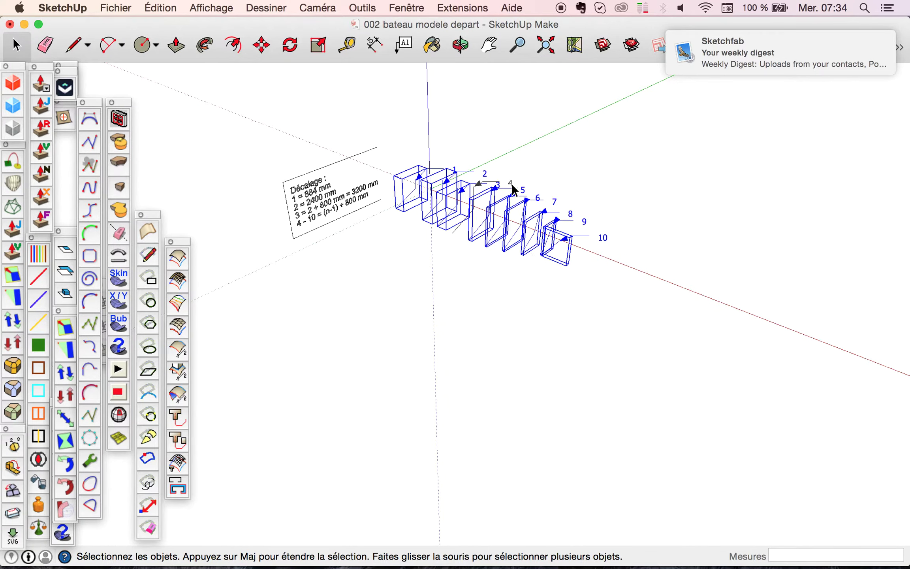
pyautogui.press('super+z')
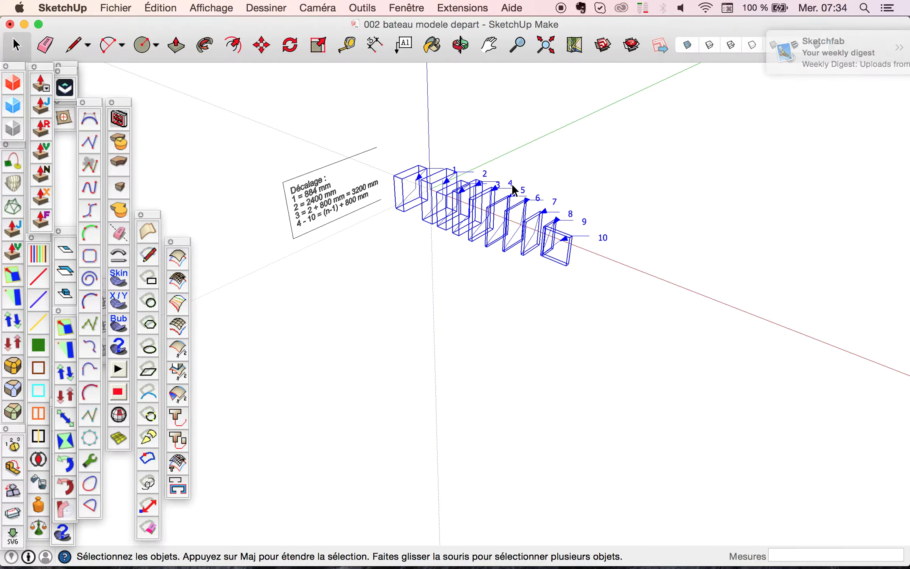
pyautogui.rightClick(513, 186)
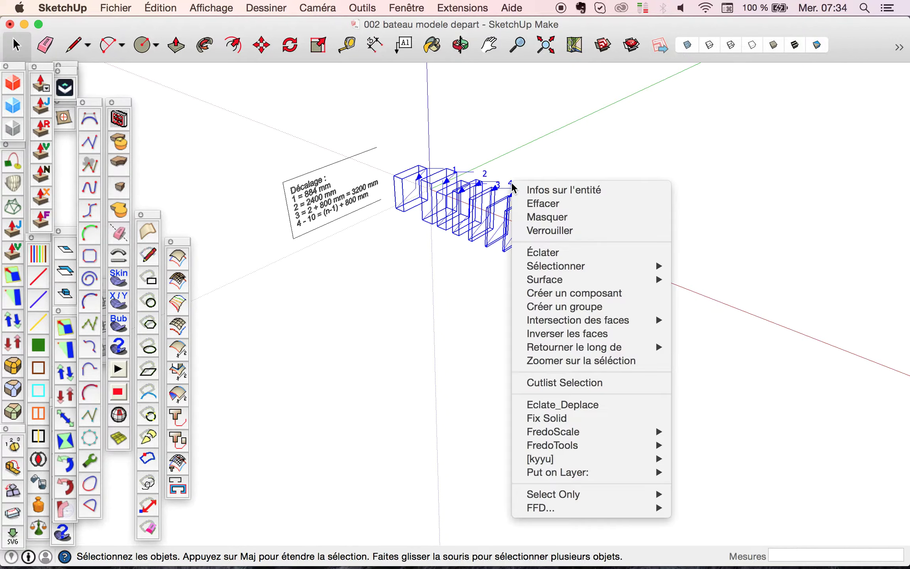
pyautogui.click(565, 259)
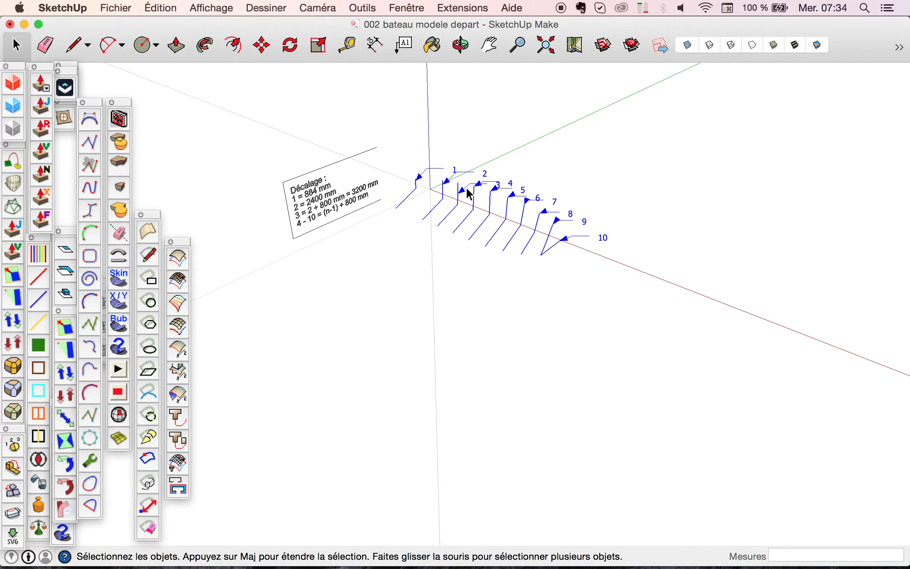
# Step: Delete the number labels 1 to 10 with their leader arrows from the hull profiles
pyautogui.click(455, 171)
pyautogui.press('Delete')
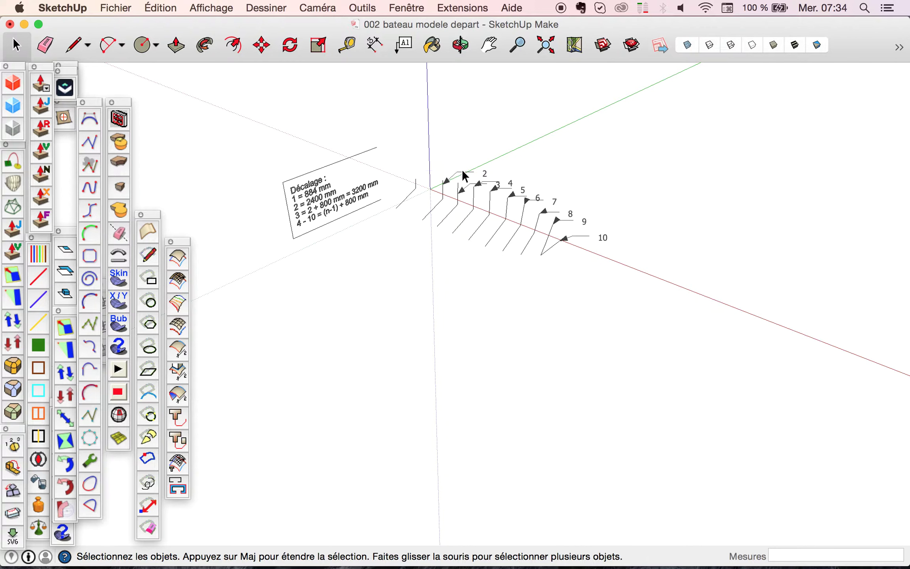
pyautogui.click(485, 171)
pyautogui.press('Delete')
pyautogui.click(496, 187)
pyautogui.press('Delete')
pyautogui.press('Delete')
pyautogui.click(521, 191)
pyautogui.press('Delete')
pyautogui.click(539, 200)
pyautogui.press('Delete')
pyautogui.click(553, 201)
pyautogui.press('Delete')
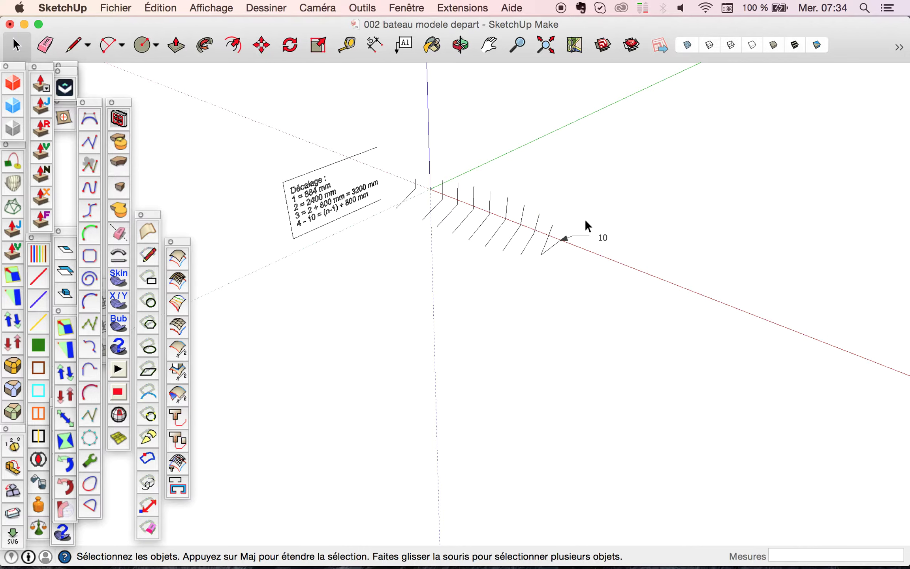
pyautogui.click(603, 236)
pyautogui.press('Delete')
# Step: Search the SketchUcation Plugin Store for "bezier", look through the matching plugins including Fredo6's Bezier Spline, and close the store
pyautogui.moveTo(93, 104)
pyautogui.mouseDown()
pyautogui.moveTo(141, 91)
pyautogui.moveTo(95, 90)
pyautogui.mouseUp()
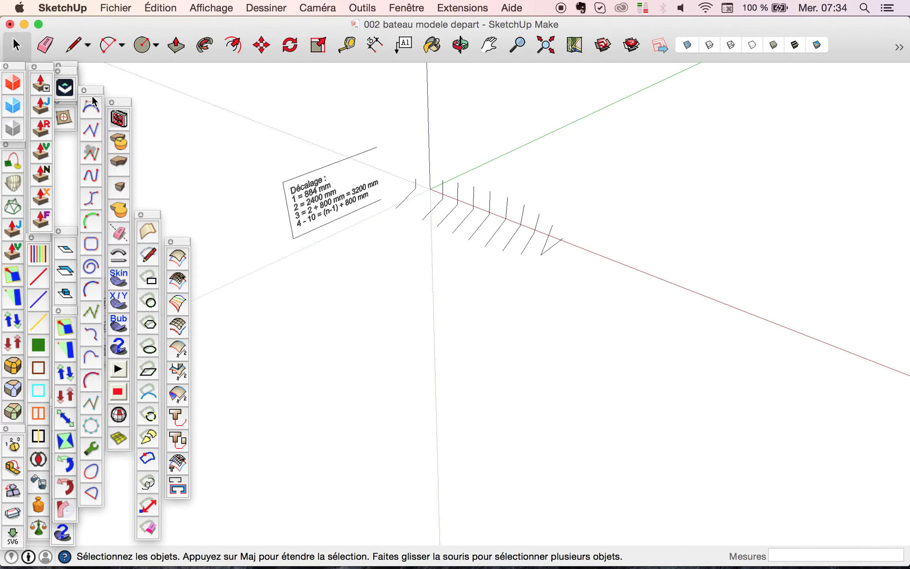
pyautogui.click(19, 85)
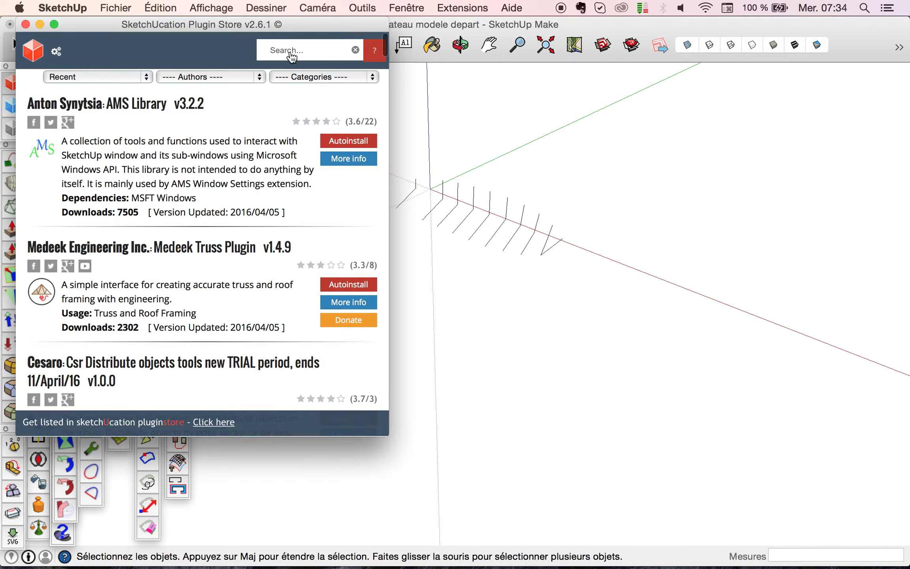
pyautogui.click(289, 50)
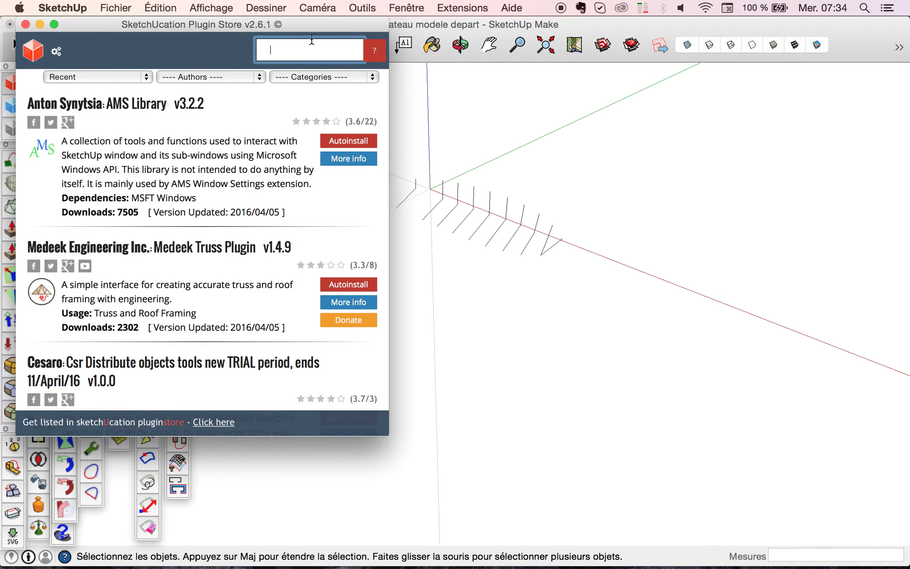
pyautogui.write('bezier')
pyautogui.press('Return')
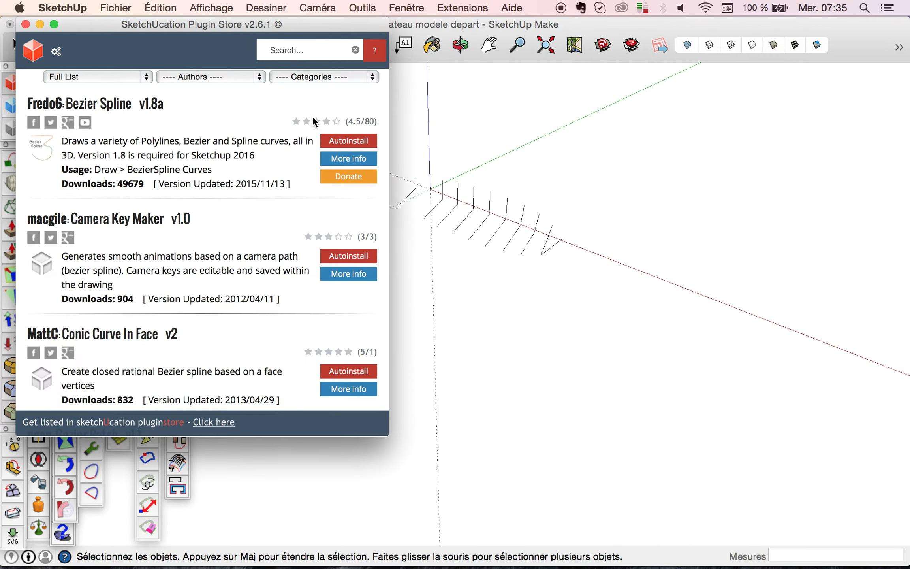
pyautogui.scroll(-10, 222, 154)
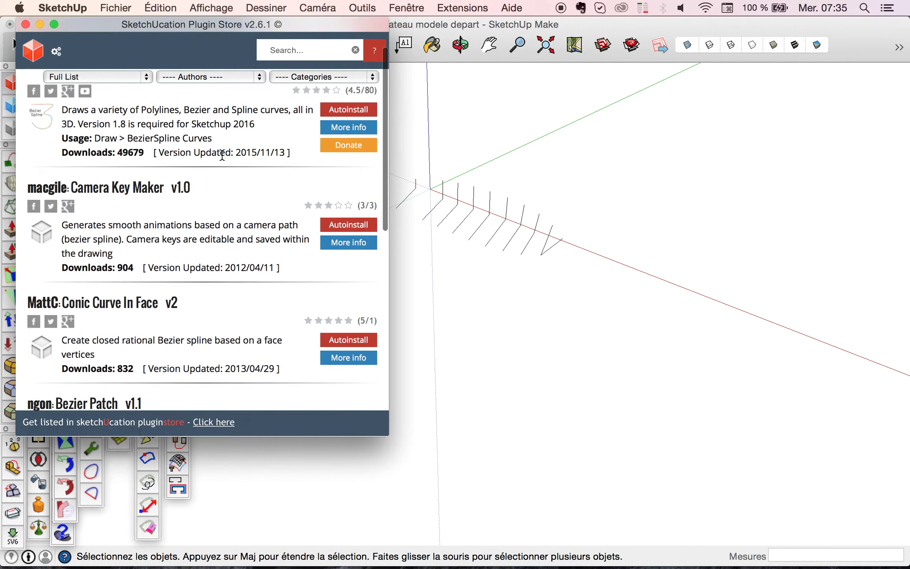
pyautogui.scroll(-5, 222, 154)
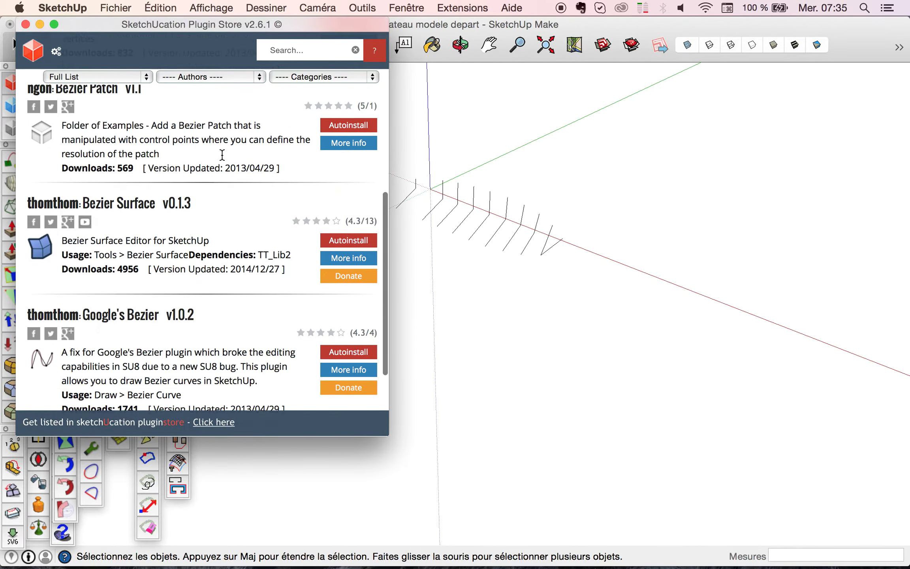
pyautogui.scroll(10, 222, 154)
pyautogui.scroll(4, 222, 156)
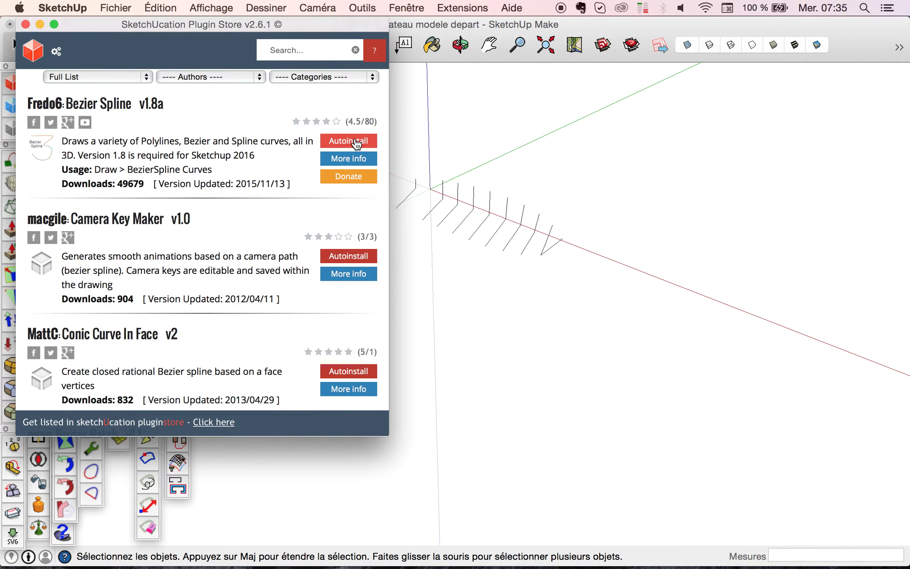
pyautogui.click(25, 24)
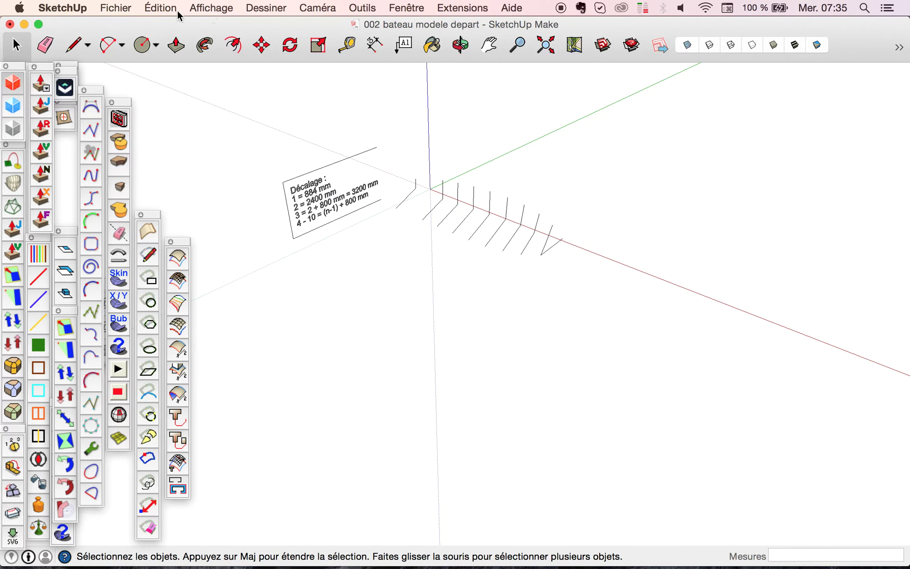
# Step: Hide the BZ__Toolbar tool palette and display it again
pyautogui.click(198, 7)
pyautogui.moveTo(239, 26)
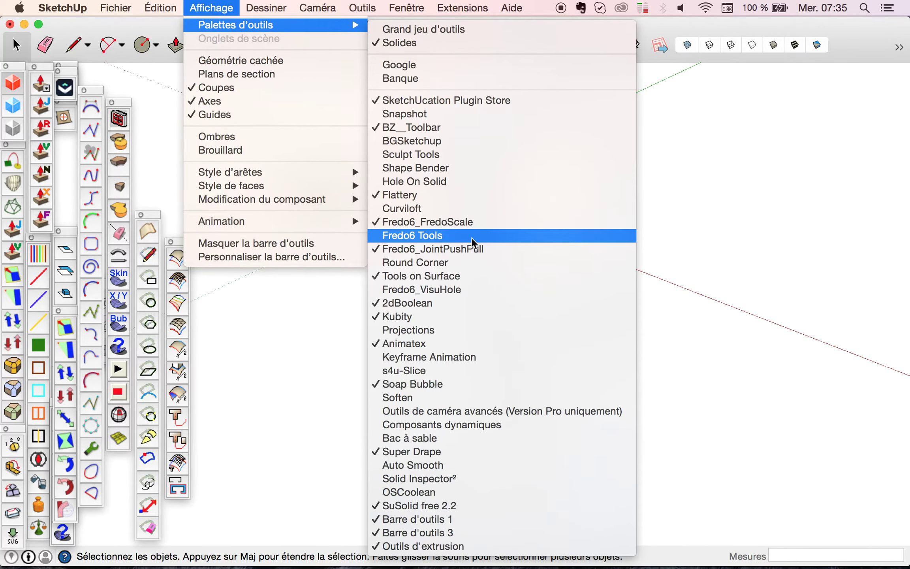
pyautogui.click(431, 133)
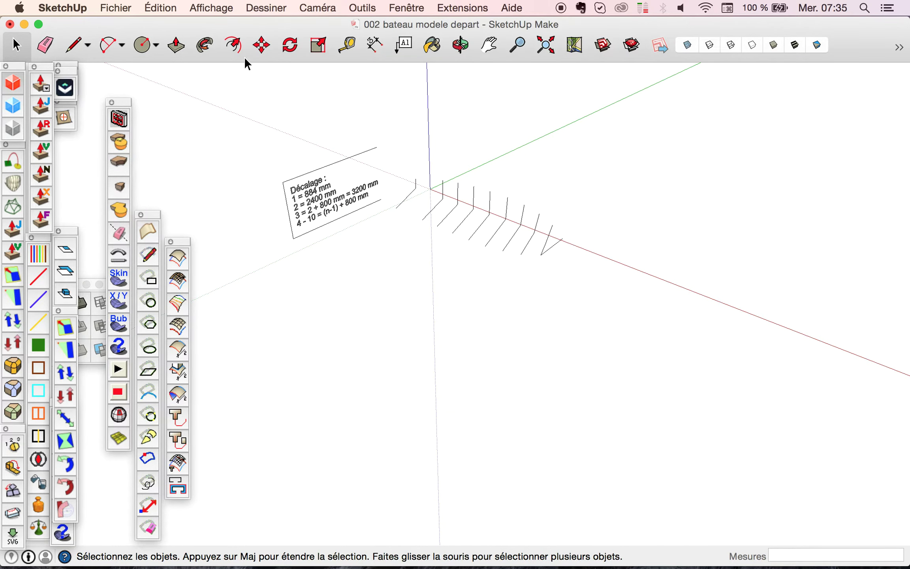
pyautogui.click(209, 8)
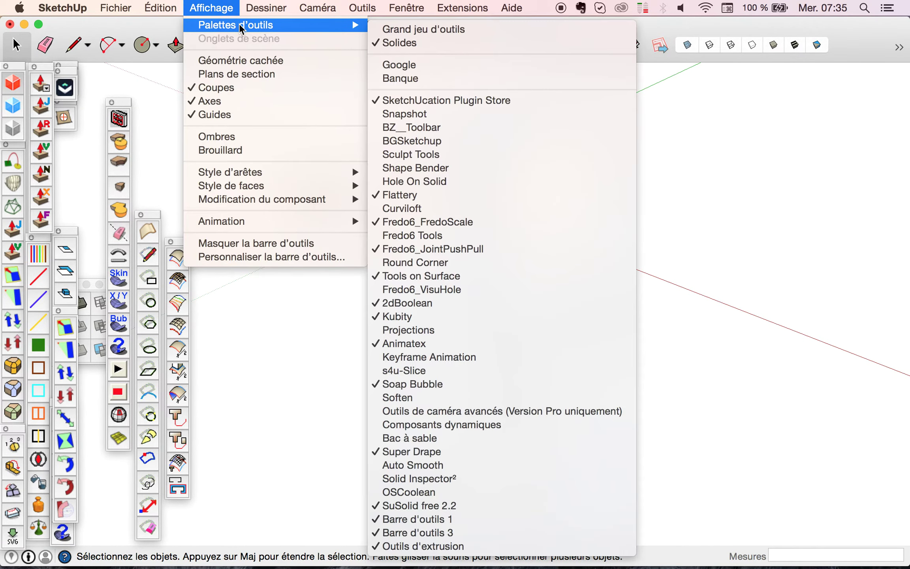
pyautogui.click(428, 129)
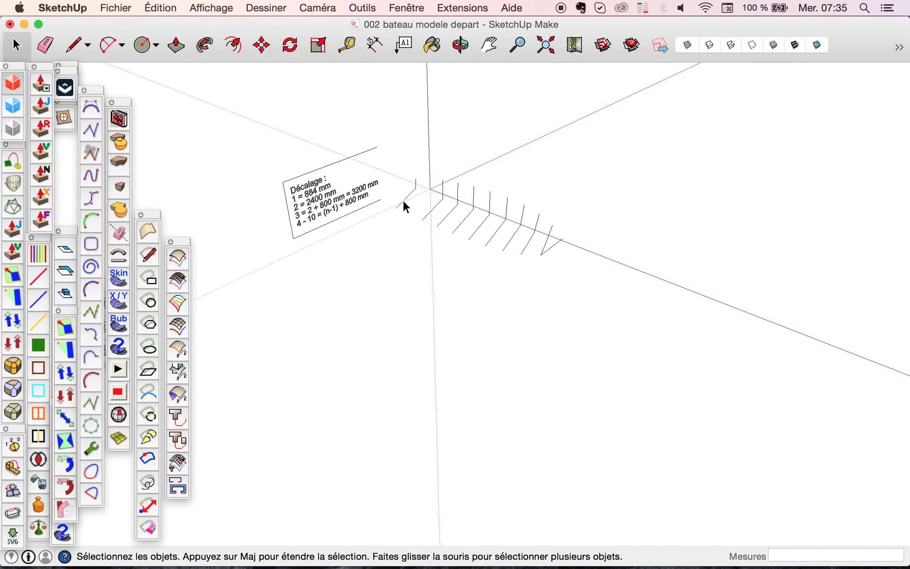
# Step: Draw a classic Bezier curve from profile 1's lower end to the shared lower end of profiles 9 and 10, with control points at profiles 2 to 8's lower ends
pyautogui.click(91, 109)
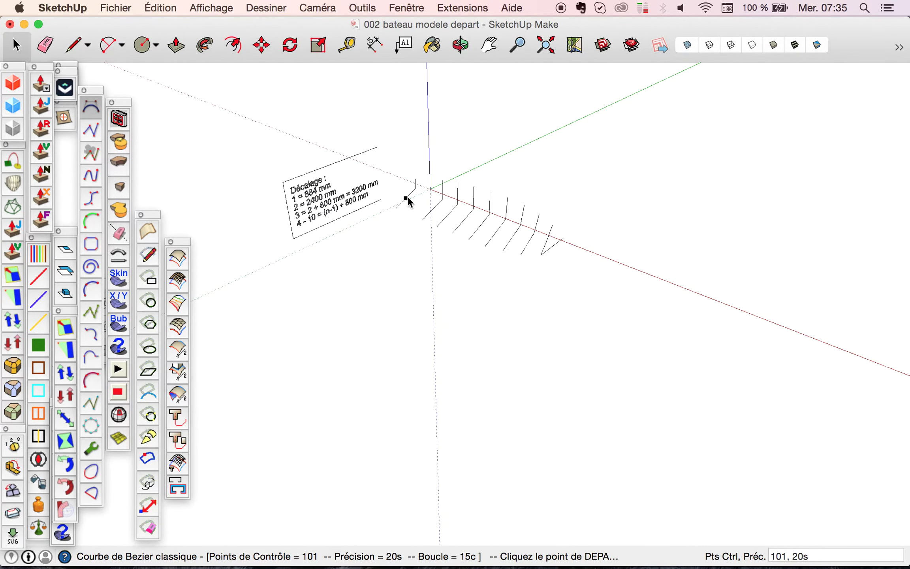
pyautogui.scroll(5, 407, 196)
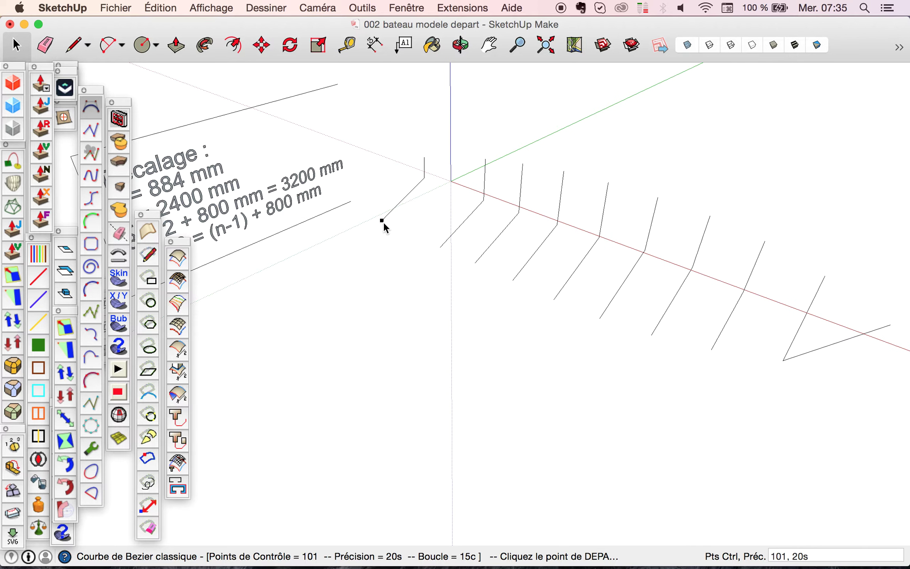
pyautogui.click(382, 220)
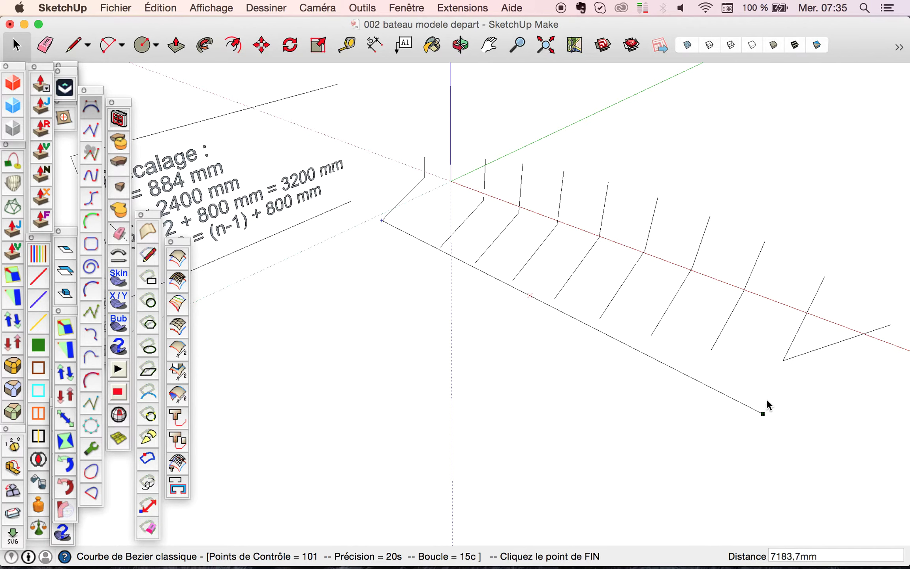
pyautogui.click(783, 359)
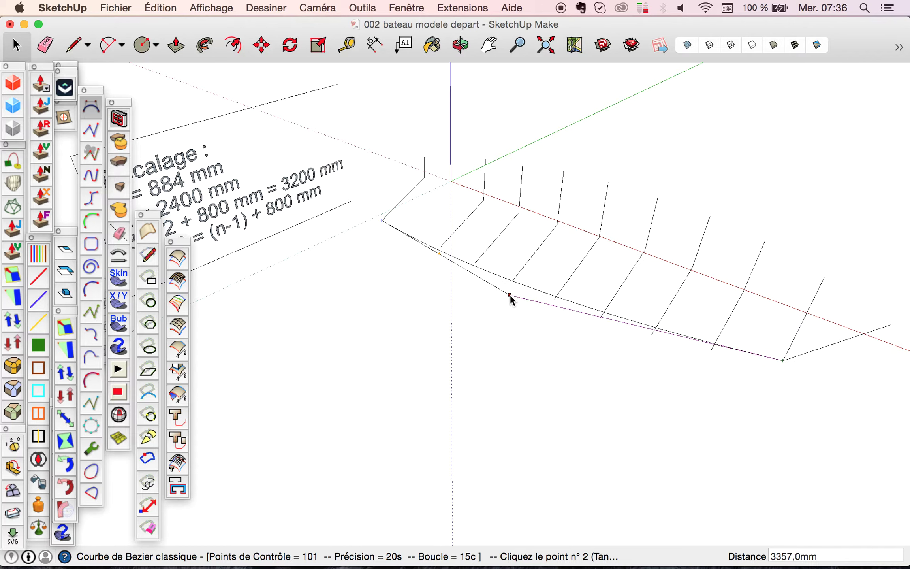
pyautogui.click(440, 247)
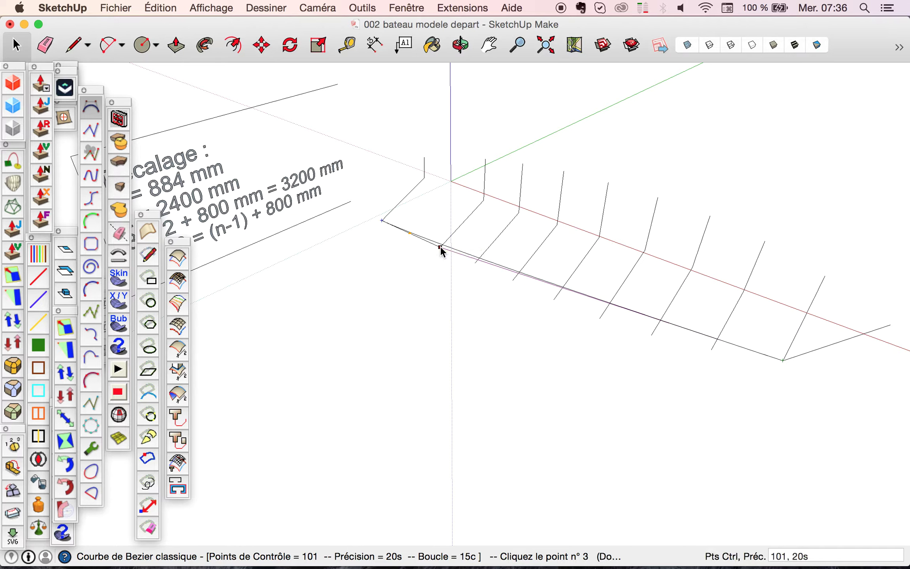
pyautogui.click(475, 263)
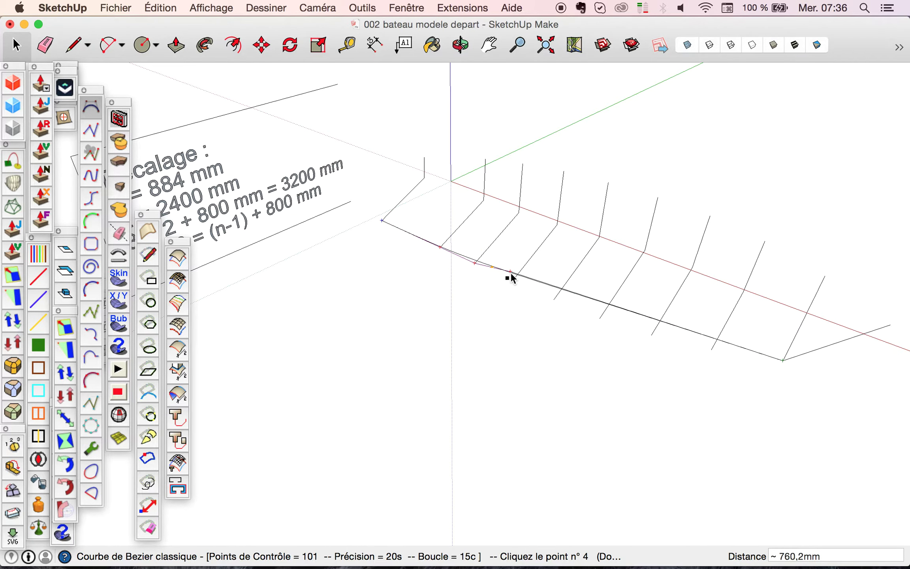
pyautogui.click(513, 280)
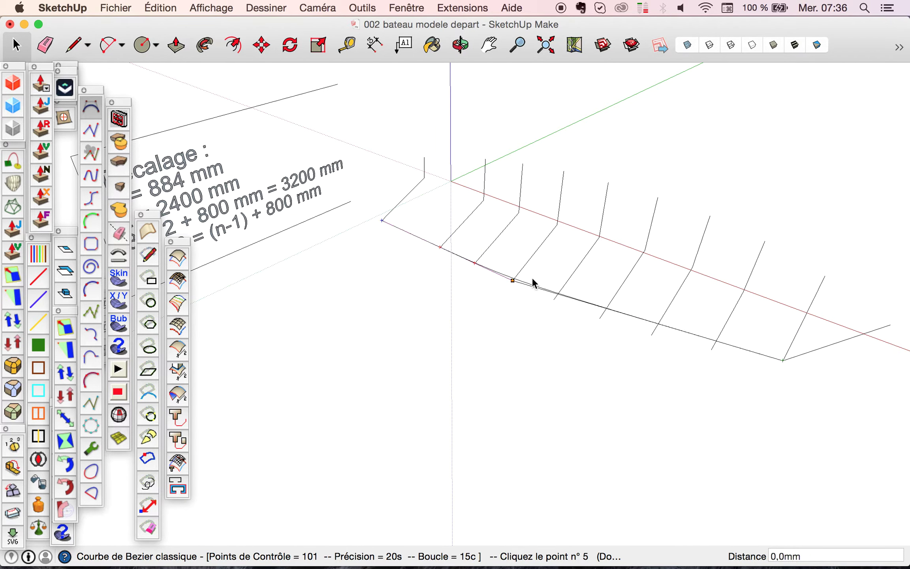
pyautogui.click(556, 299)
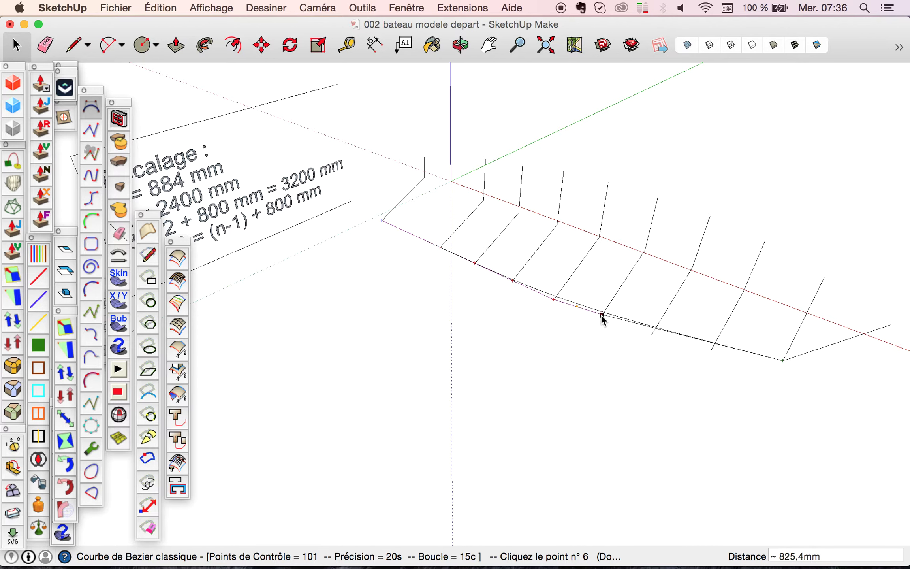
pyautogui.click(599, 318)
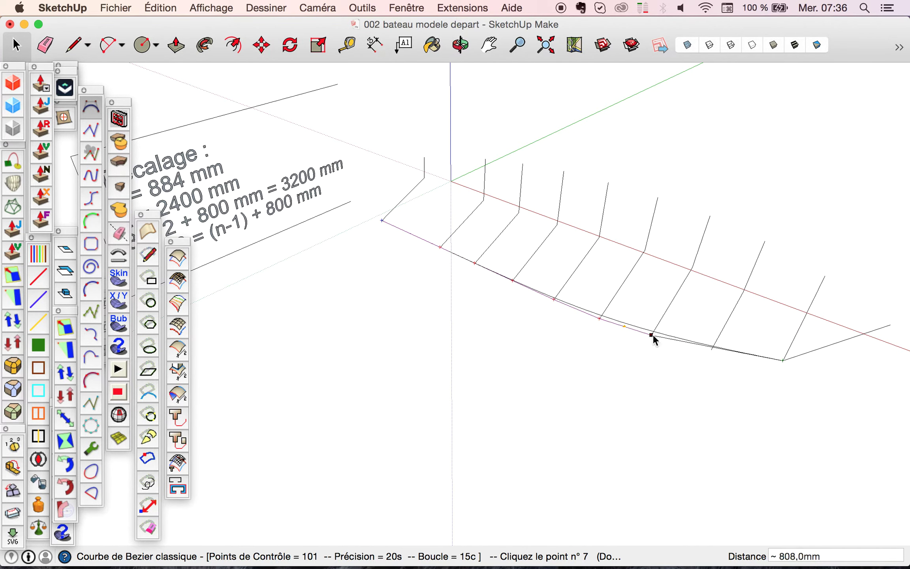
pyautogui.click(651, 334)
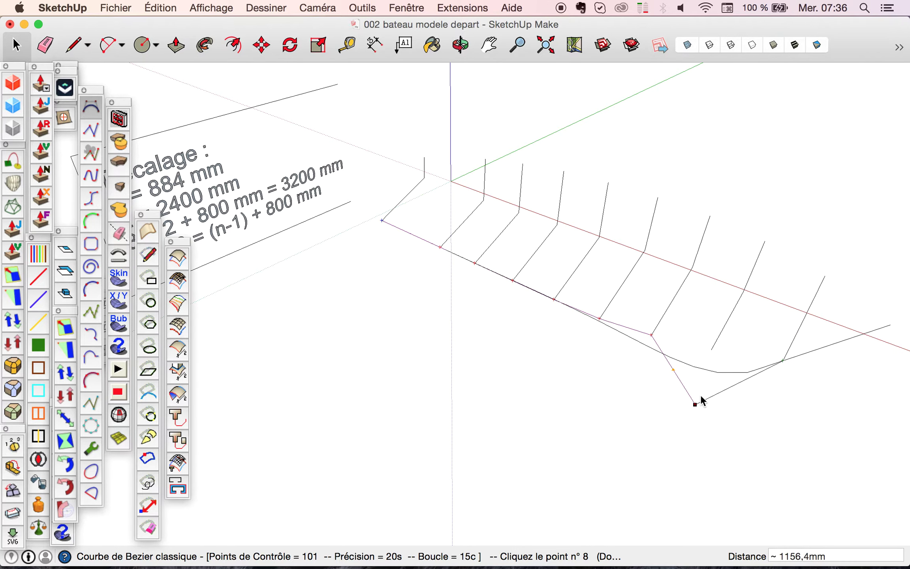
pyautogui.doubleClick(713, 350)
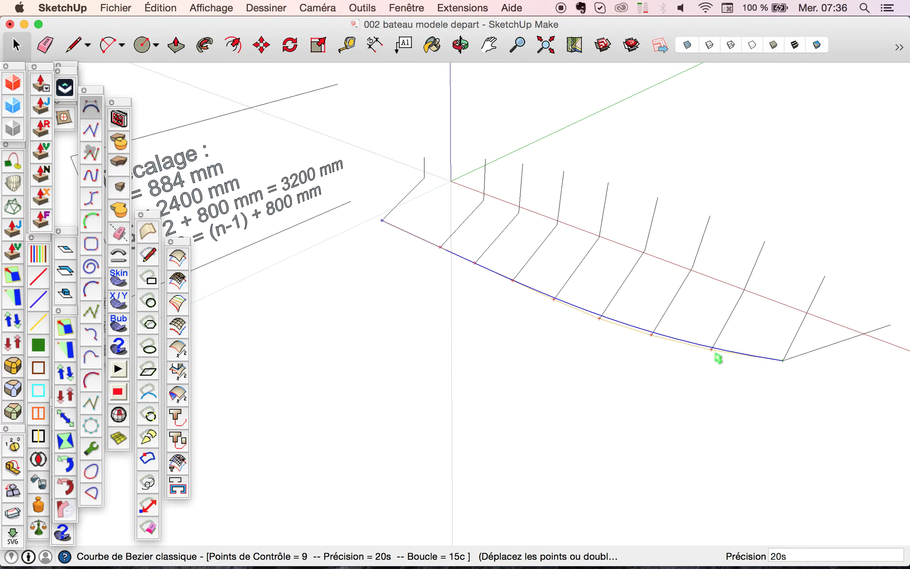
pyautogui.moveTo(713, 351); pyautogui.dragTo(654, 279, button='middle')
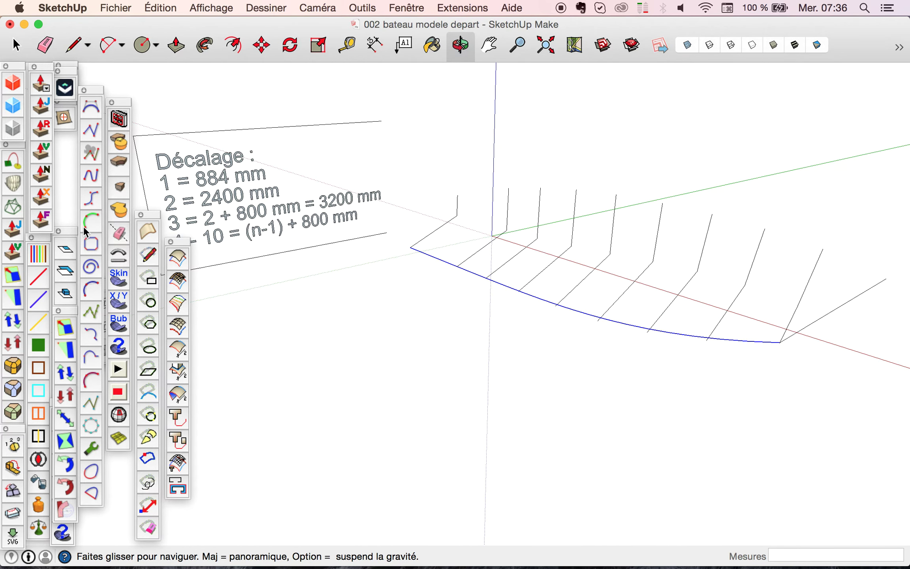
# Step: Draw a classic Bezier curve from profile 1's middle vertex to the shared lower end of profiles 9 and 10, with control points at profiles 2 to 8's middle vertices
pyautogui.click(91, 108)
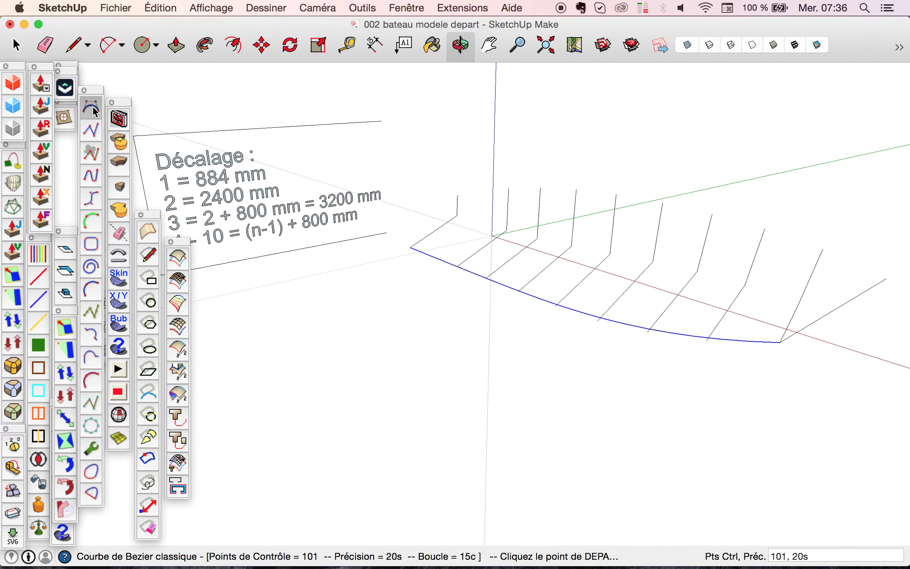
pyautogui.click(456, 215)
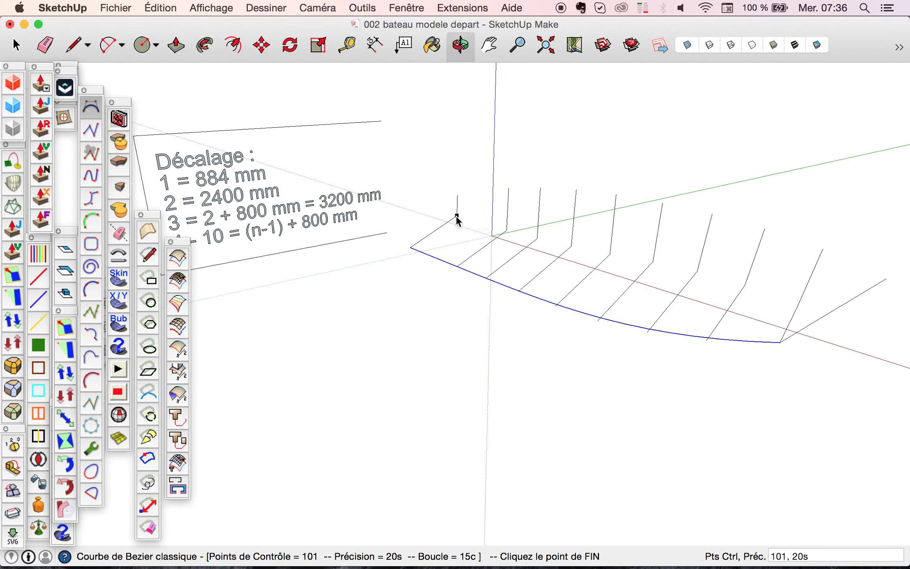
pyautogui.click(779, 342)
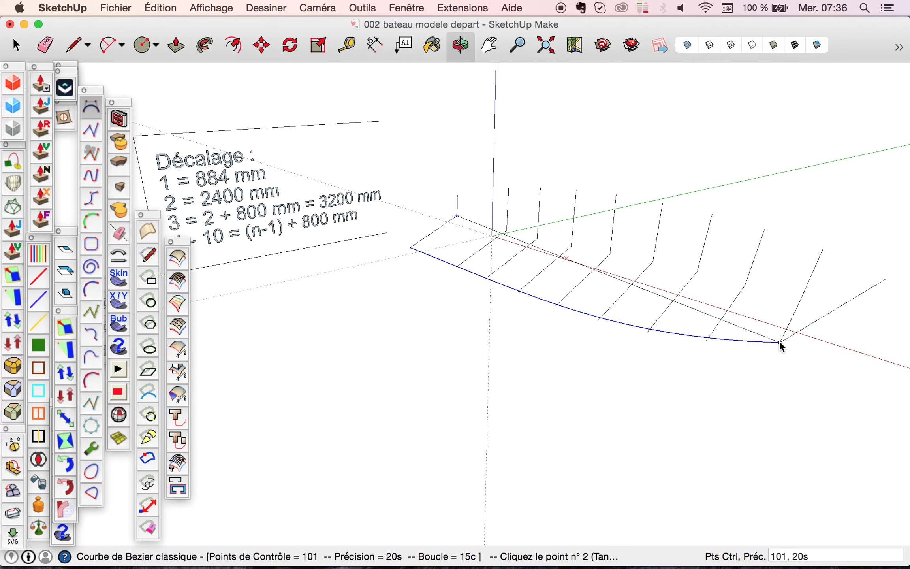
pyautogui.click(507, 230)
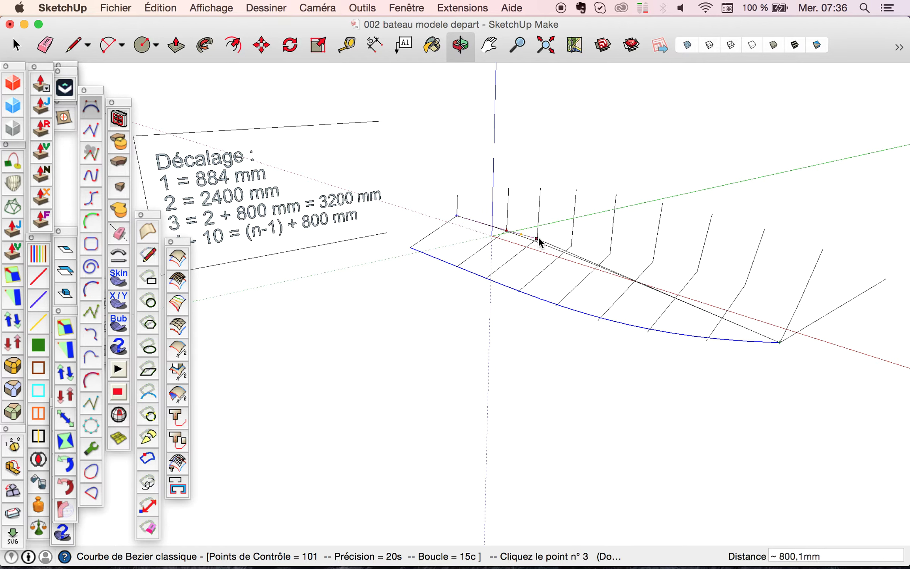
pyautogui.click(537, 238)
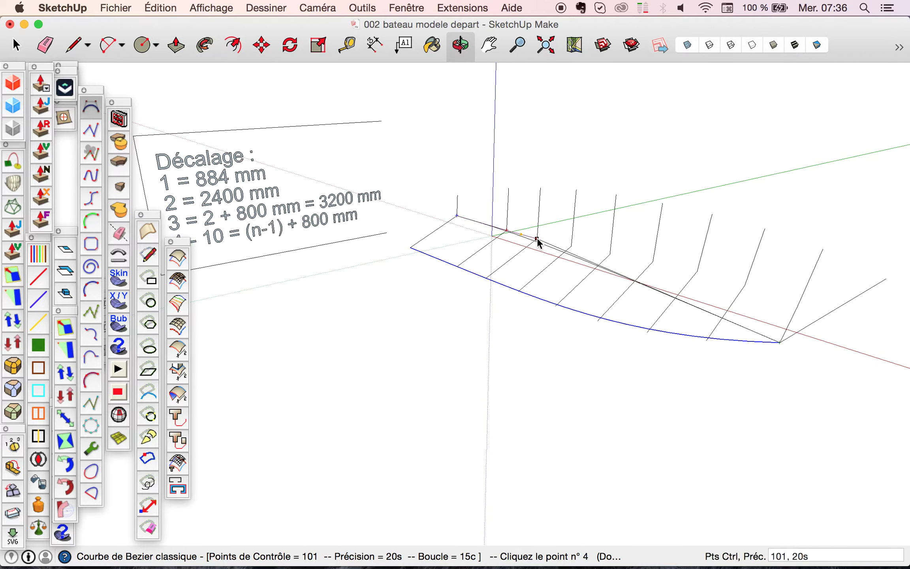
pyautogui.click(572, 246)
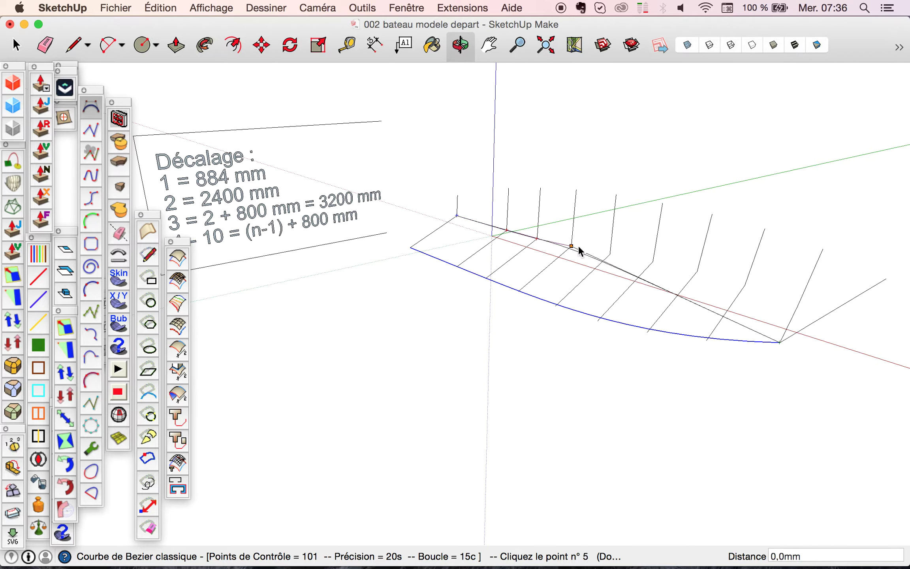
pyautogui.click(609, 254)
pyautogui.click(653, 262)
pyautogui.click(698, 270)
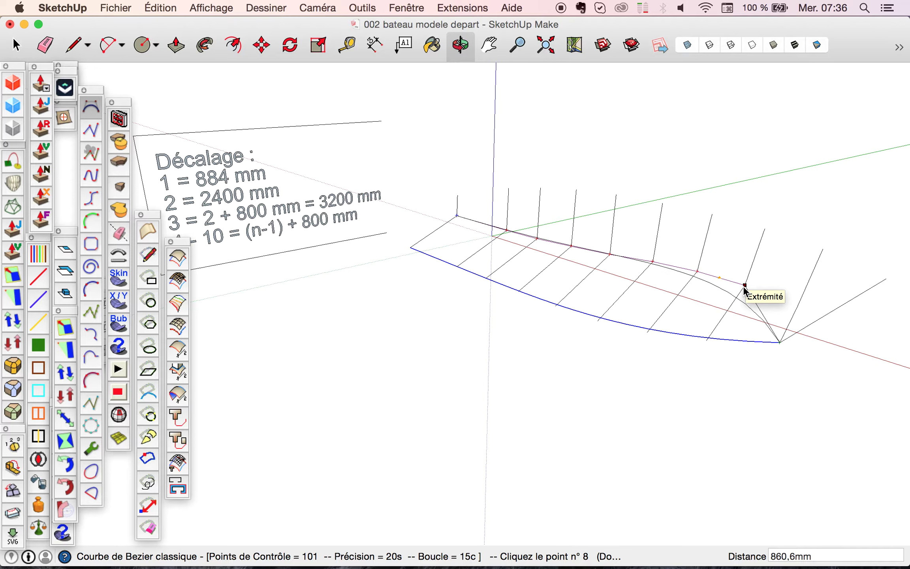
pyautogui.doubleClick(744, 286)
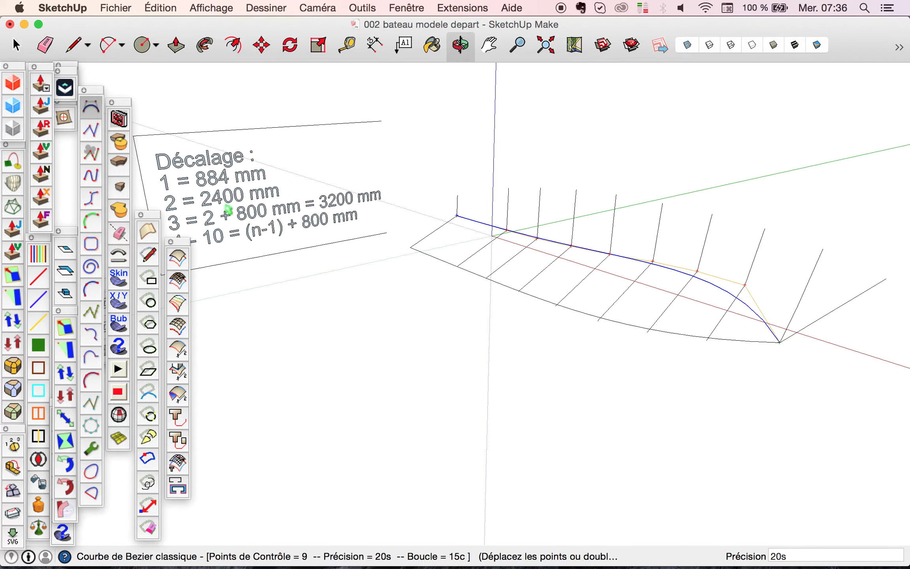
# Step: Draw a classic Bezier curve from profile 1's upper end to profile 10's upper end, with control points at profiles 2 to 9's upper ends
pyautogui.click(94, 111)
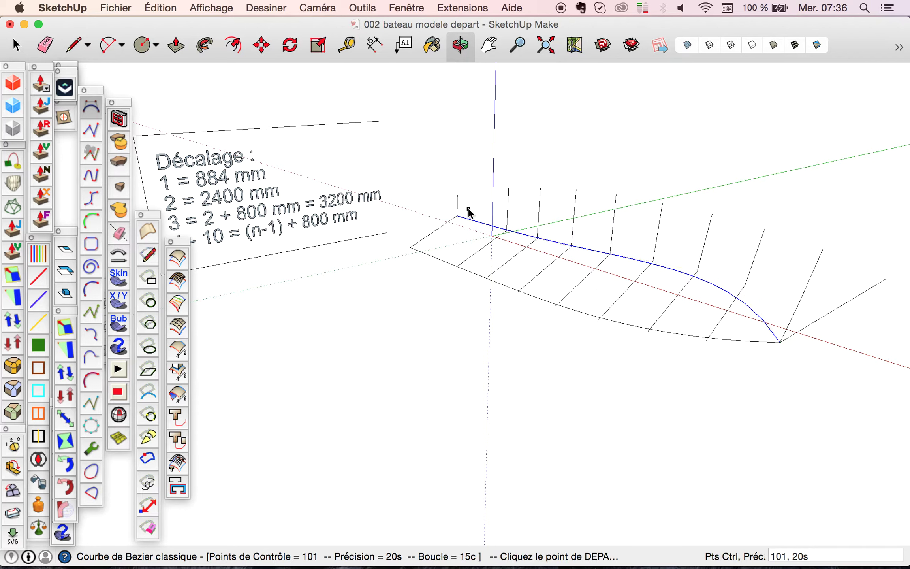
pyautogui.click(457, 197)
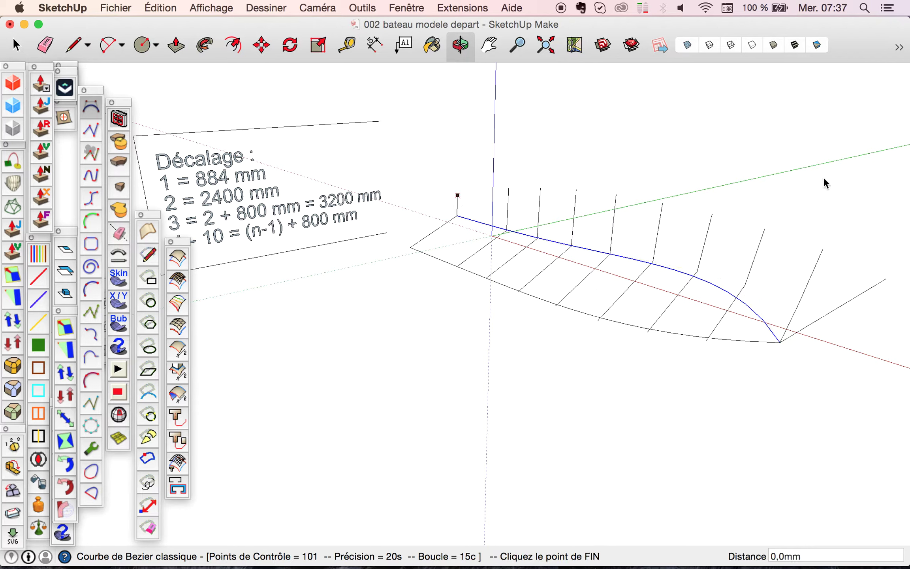
pyautogui.click(885, 279)
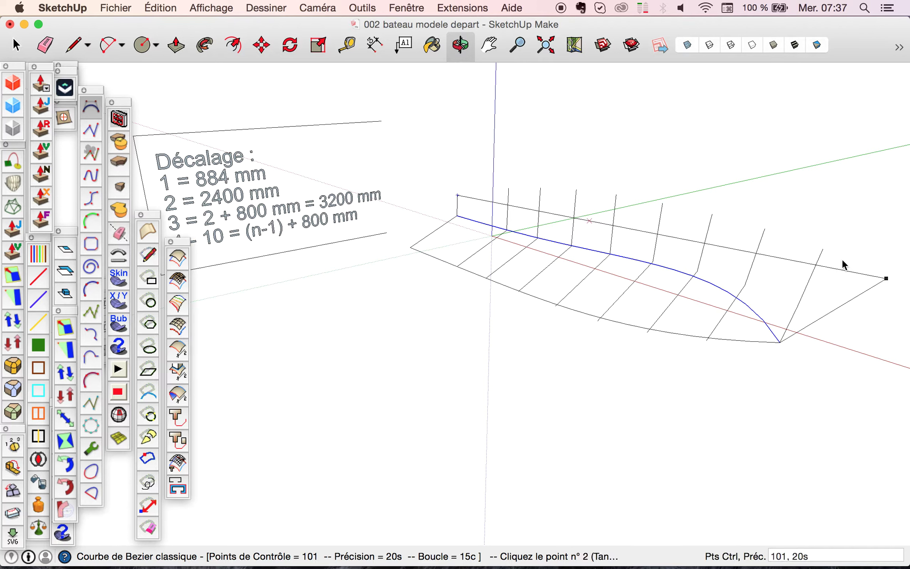
pyautogui.click(508, 188)
pyautogui.click(540, 188)
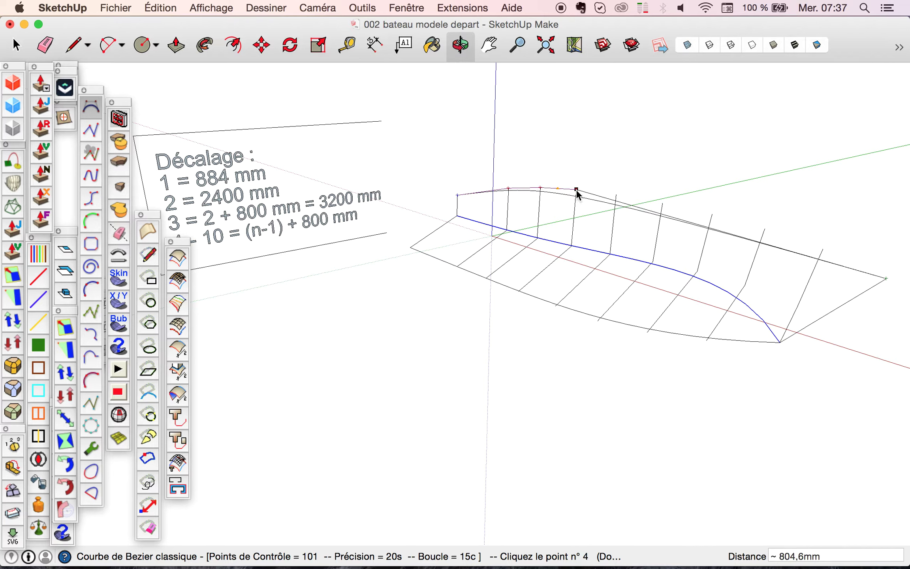
pyautogui.click(576, 190)
pyautogui.click(616, 193)
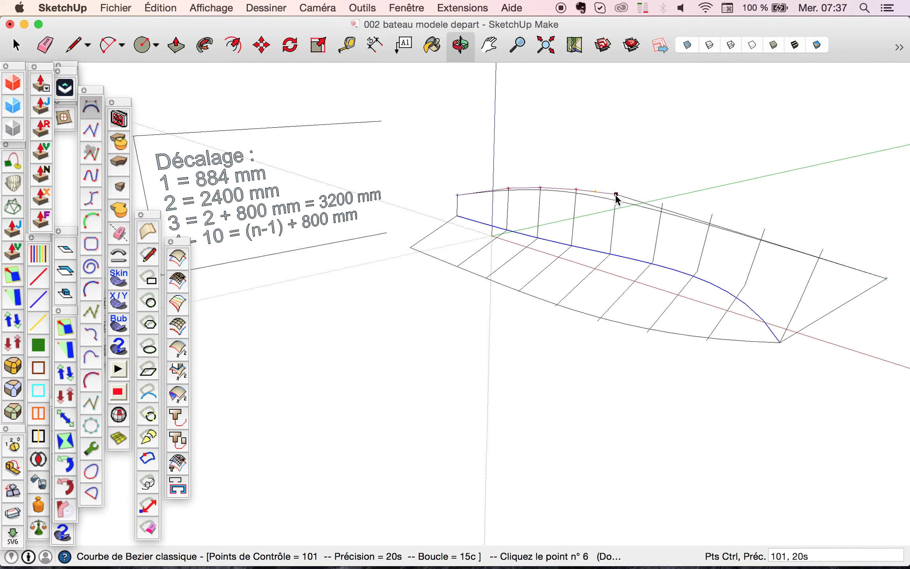
pyautogui.click(662, 203)
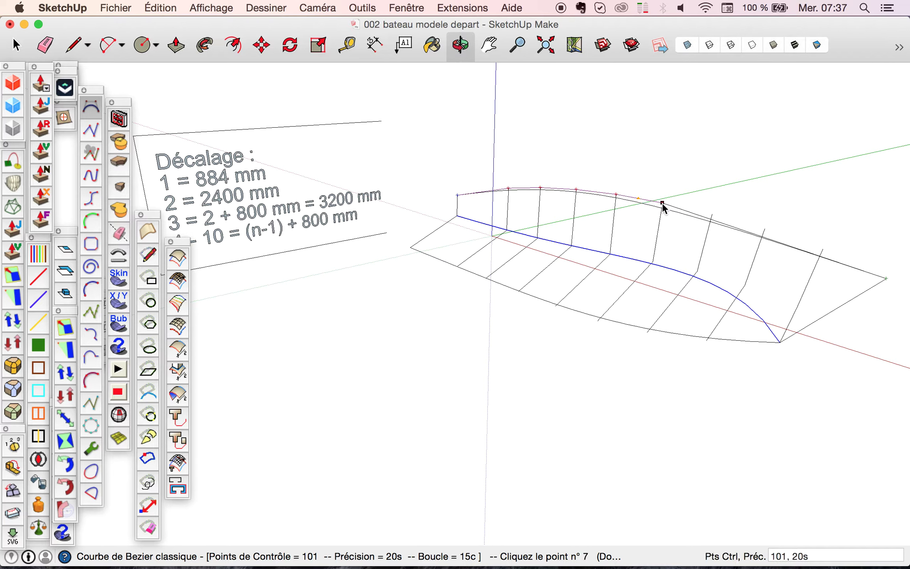
pyautogui.click(712, 213)
pyautogui.click(764, 228)
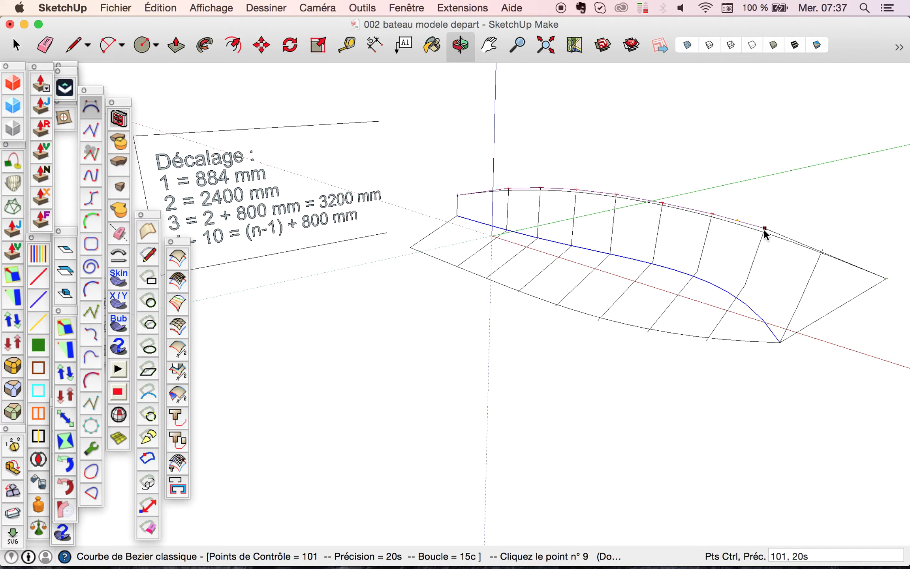
pyautogui.click(822, 249)
pyautogui.doubleClick(822, 250)
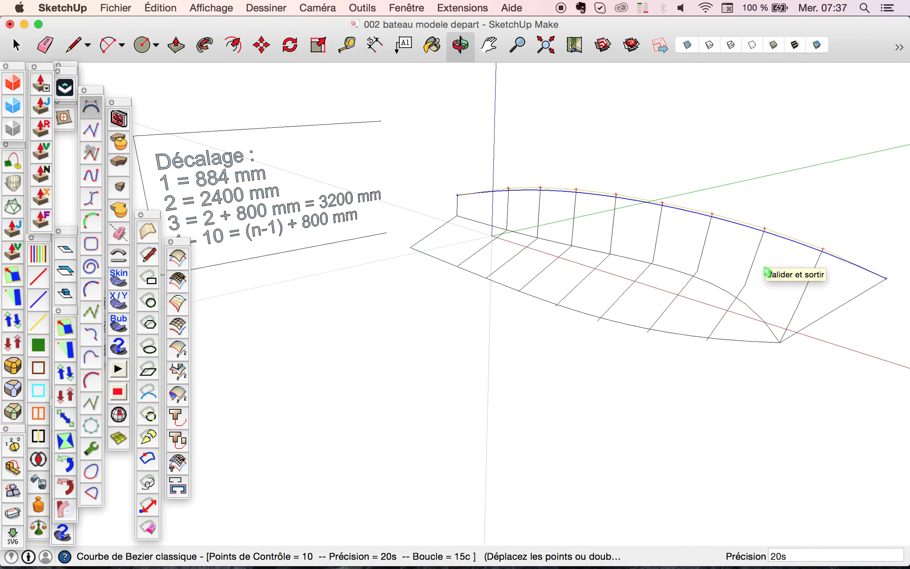
pyautogui.click(766, 272)
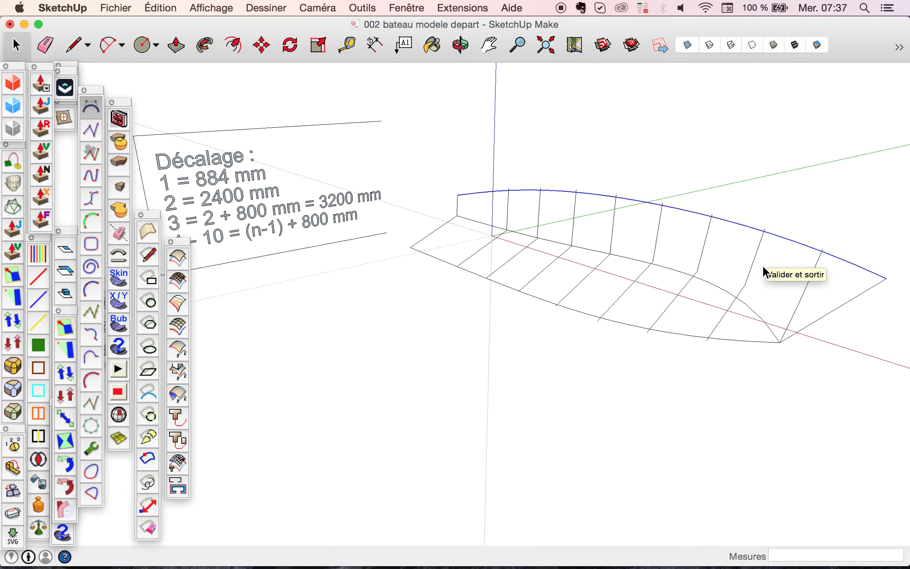
# Step: Check the hull outline by selecting profile 10's edge, the lower curve and the middle curve in turn
pyautogui.click(831, 313)
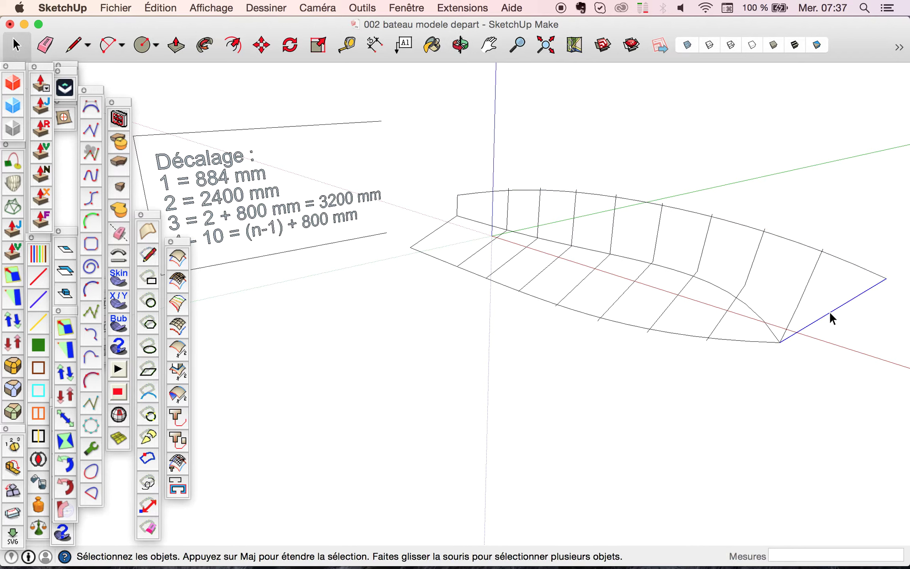
pyautogui.click(736, 342)
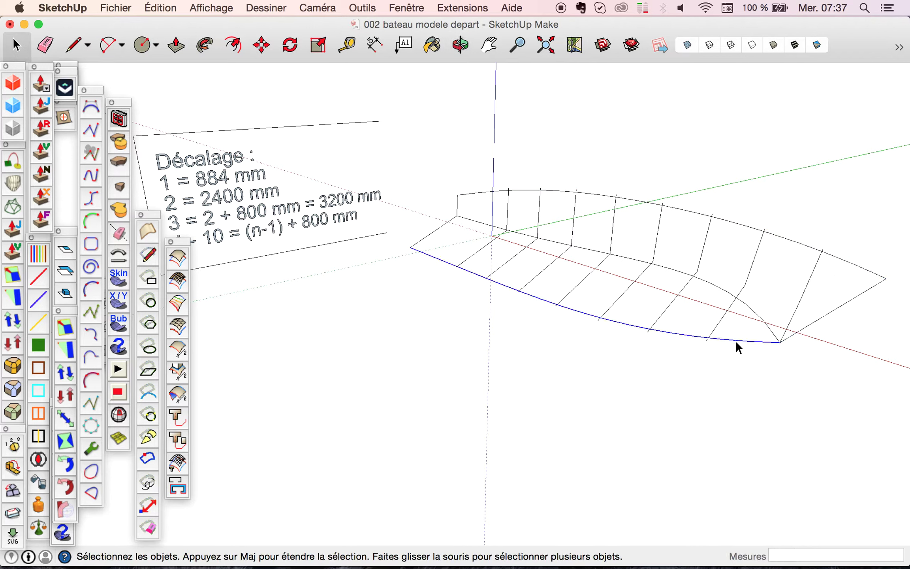
pyautogui.click(751, 310)
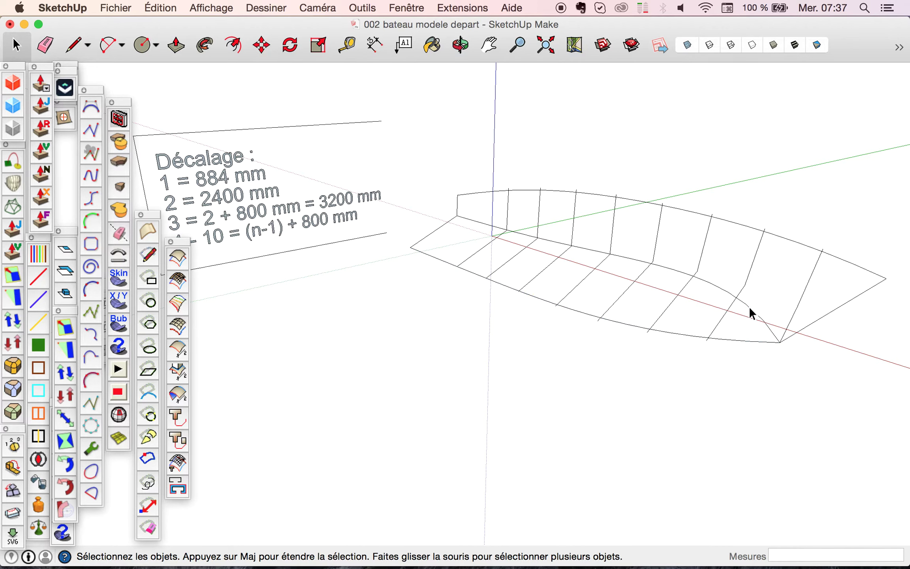
pyautogui.click(748, 306)
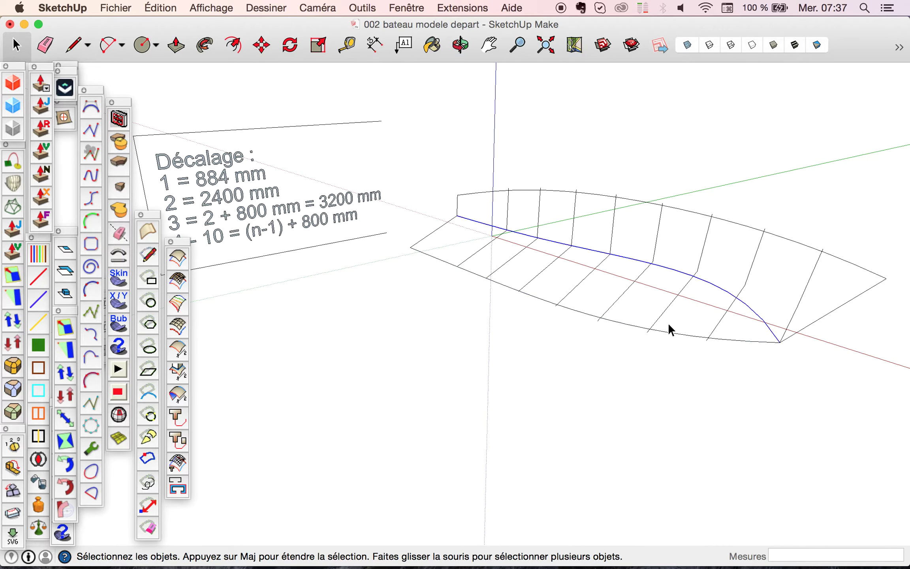
pyautogui.scroll(-3, 264, 207)
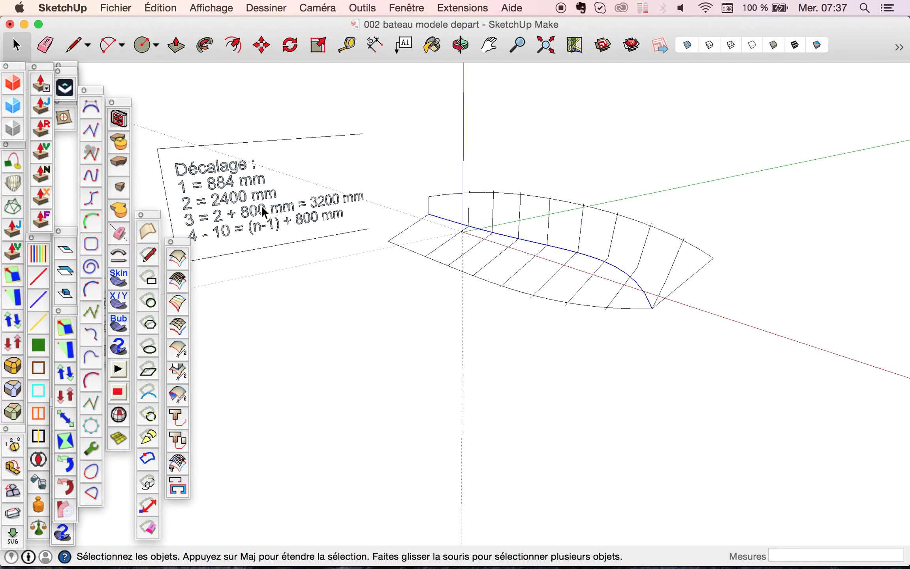
# Step: Copy the hull outline, made of the three Bezier curves, profile 1 and profile 10, 8000 mm along the green axis
pyautogui.click(522, 292)
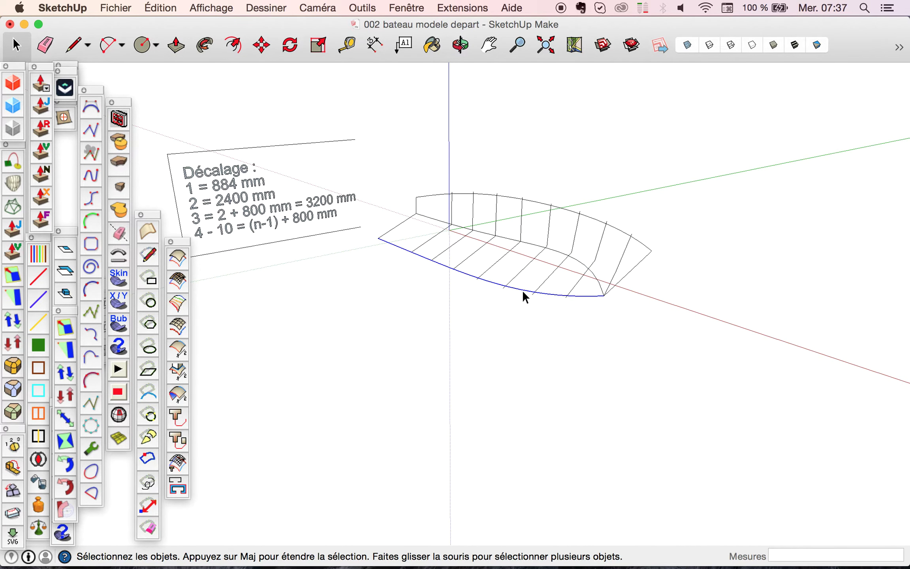
pyautogui.keyDown('shift'); pyautogui.click(574, 261); pyautogui.keyUp('shift')
pyautogui.keyDown('shift'); pyautogui.click(589, 220); pyautogui.keyUp('shift')
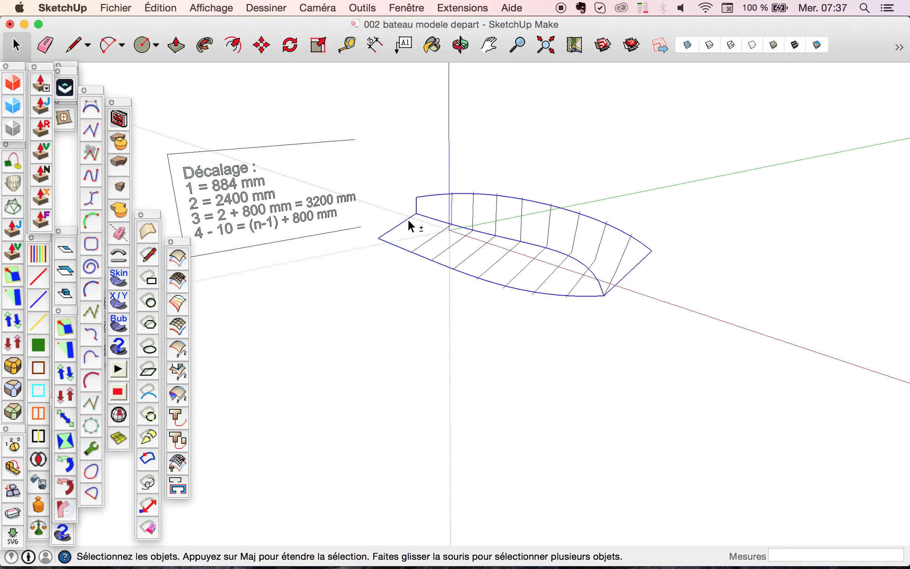
pyautogui.click(262, 44)
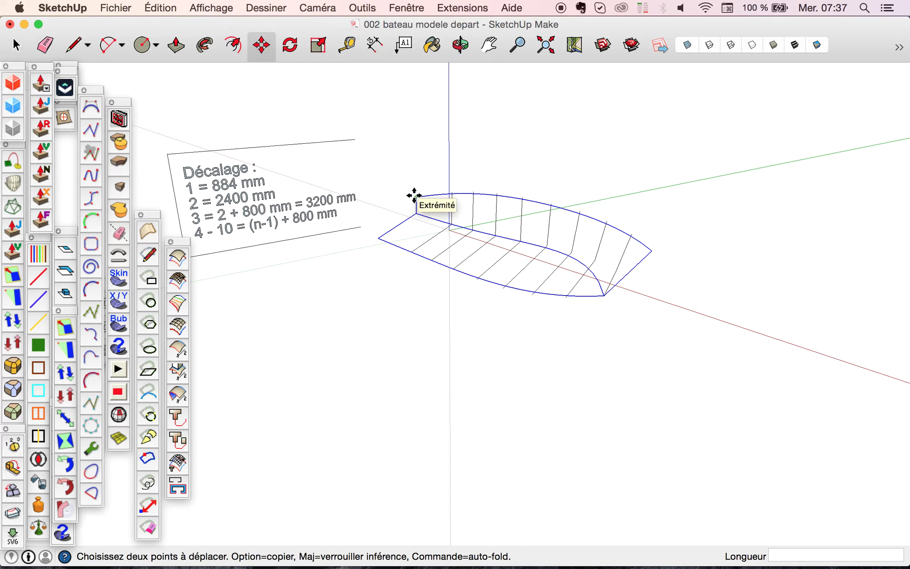
pyautogui.click(370, 335)
pyautogui.press('alt')
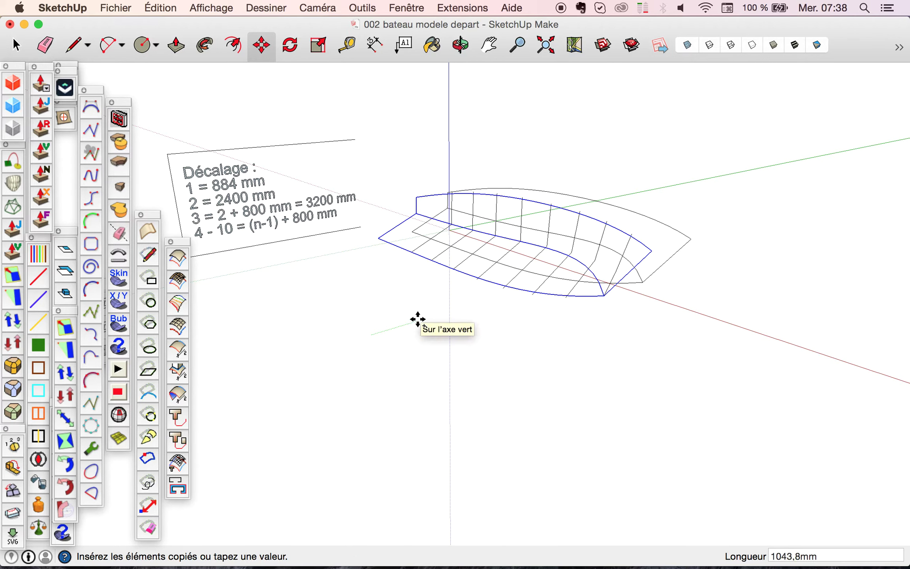
pyautogui.write('8000')
pyautogui.press('Return')
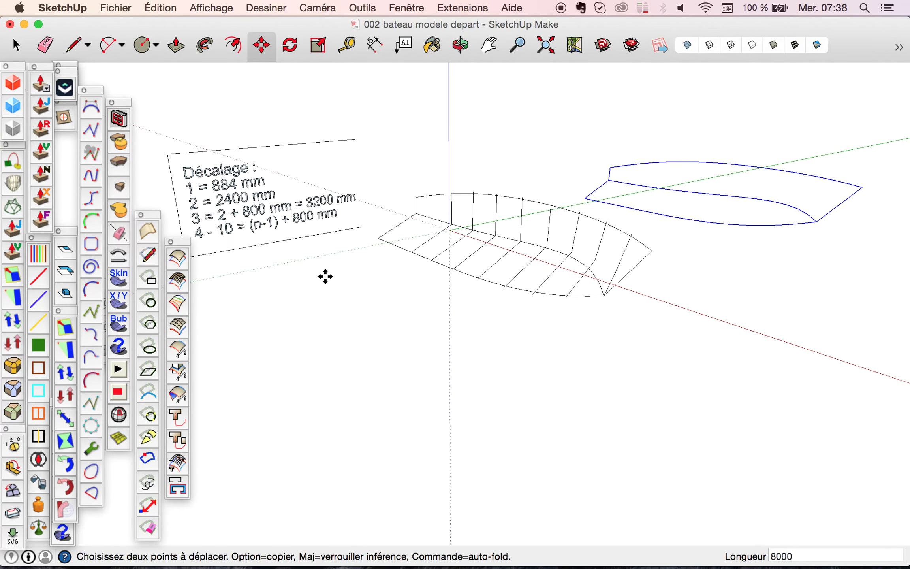
pyautogui.scroll(-3, 325, 276)
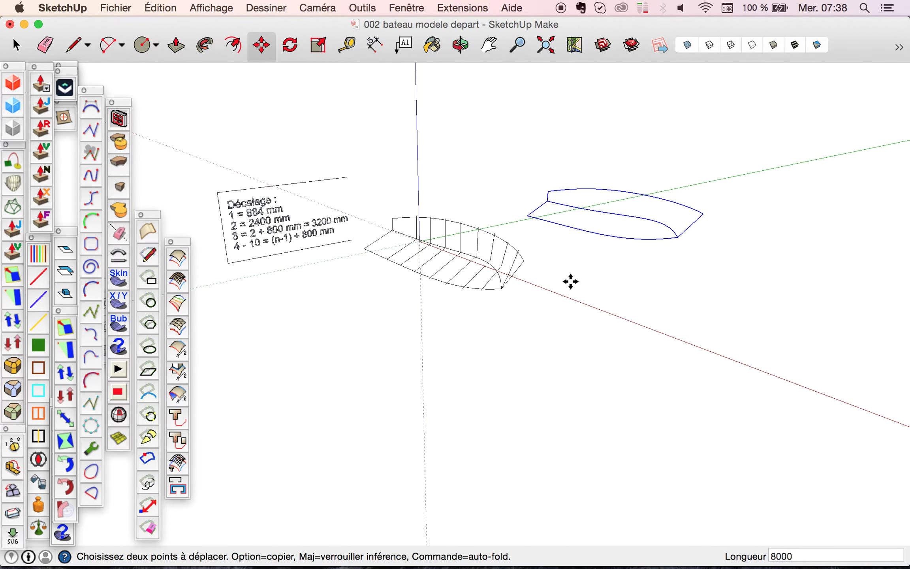
pyautogui.press('h')
pyautogui.moveTo(604, 245); pyautogui.dragTo(531, 267)
pyautogui.press('space')
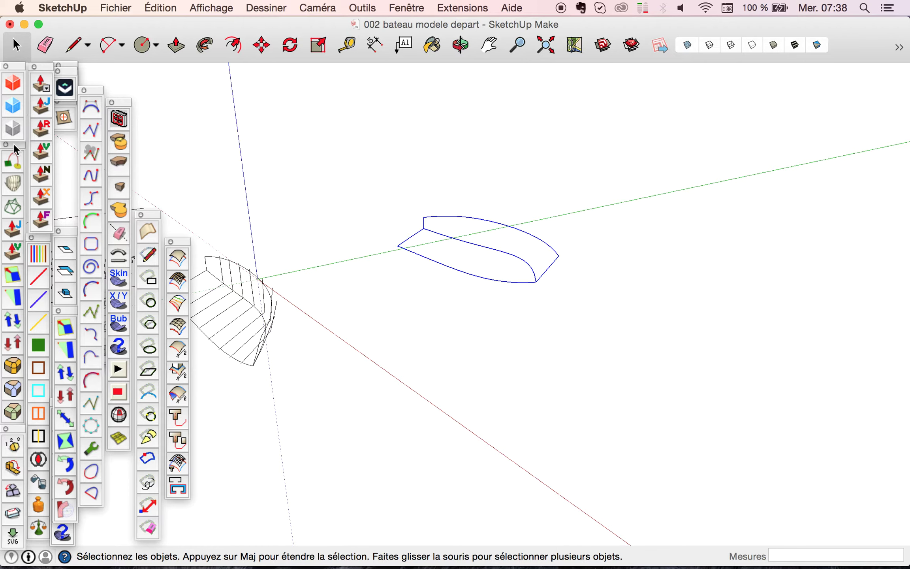
# Step: Install Fredo6's Curviloft v1.5a from the SketchUcation Plugin Store and close the store
pyautogui.moveTo(13, 143)
pyautogui.mouseDown()
pyautogui.moveTo(84, 138)
pyautogui.moveTo(24, 143)
pyautogui.mouseUp()
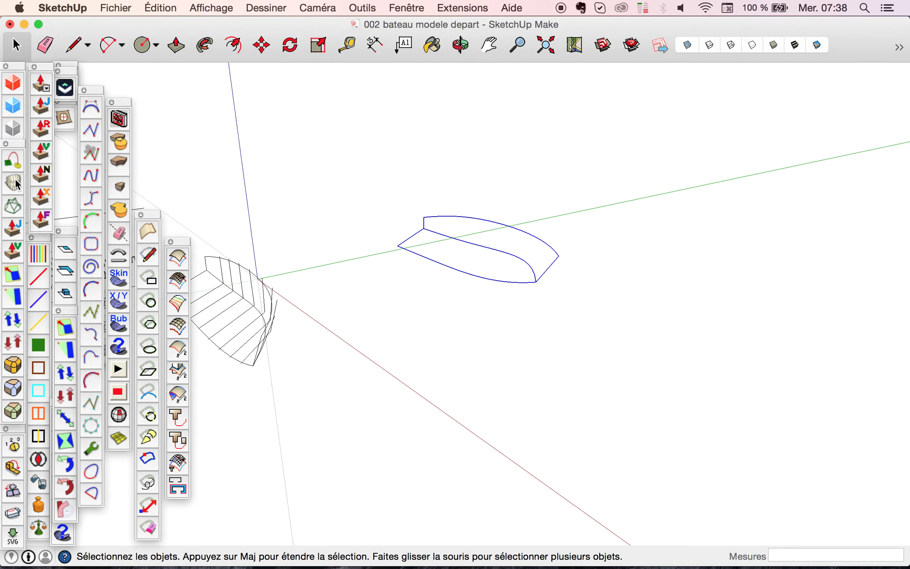
pyautogui.click(16, 84)
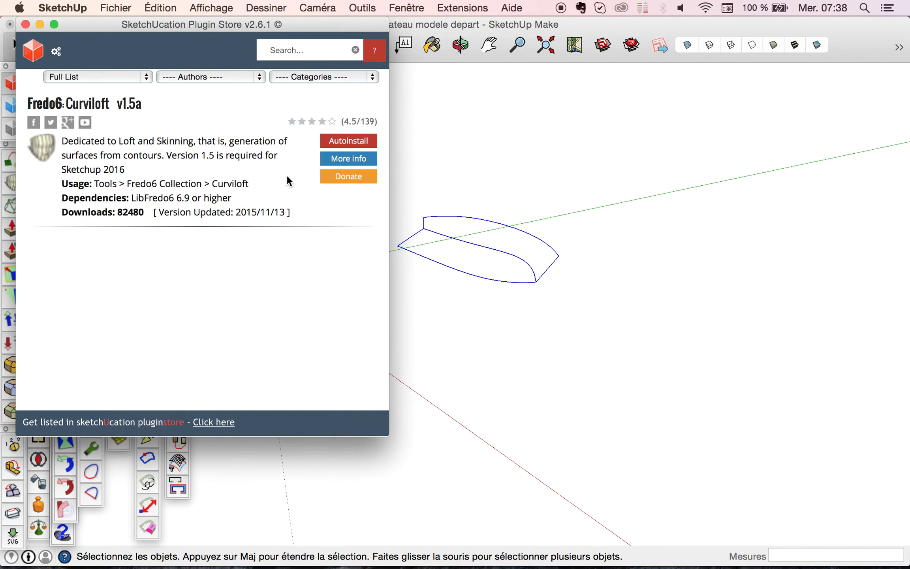
pyautogui.click(349, 141)
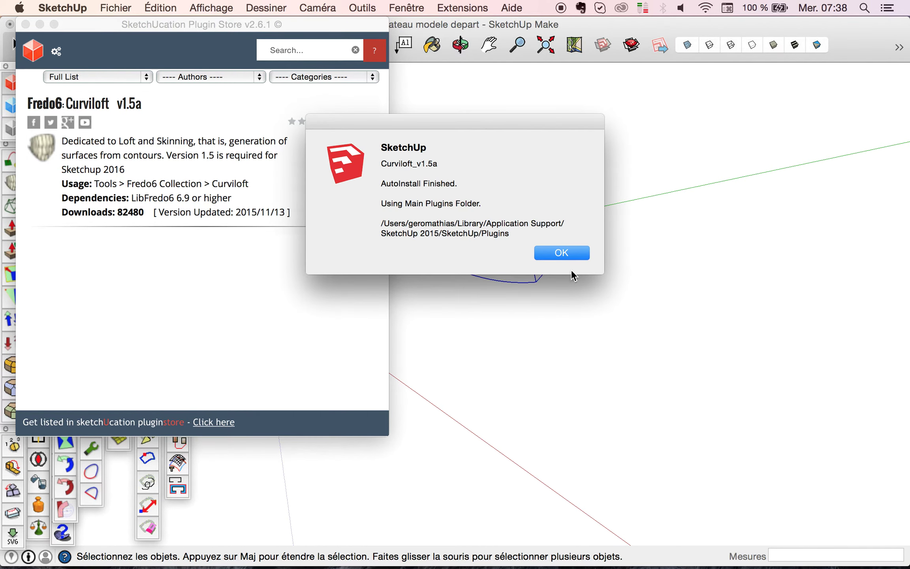
pyautogui.click(569, 253)
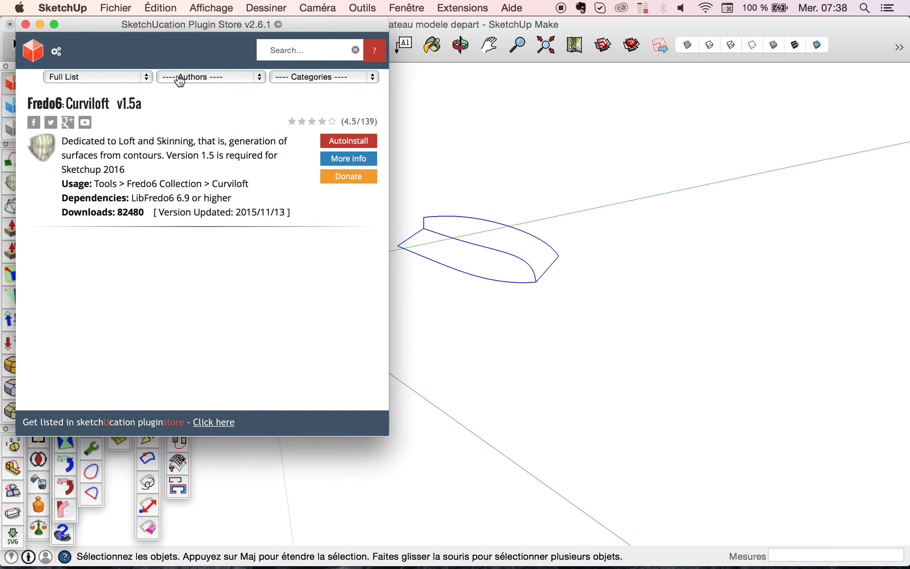
pyautogui.click(26, 24)
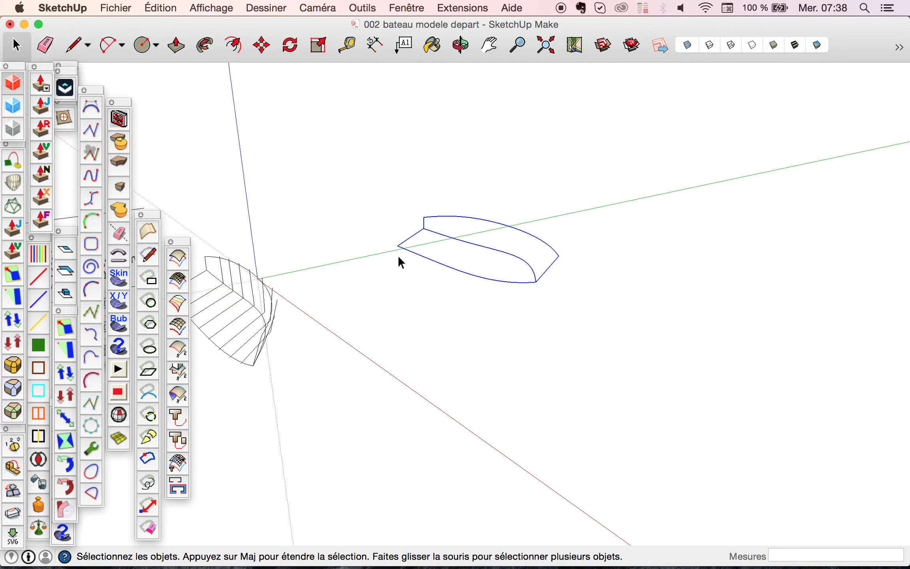
pyautogui.click(216, 12)
pyautogui.moveTo(352, 24)
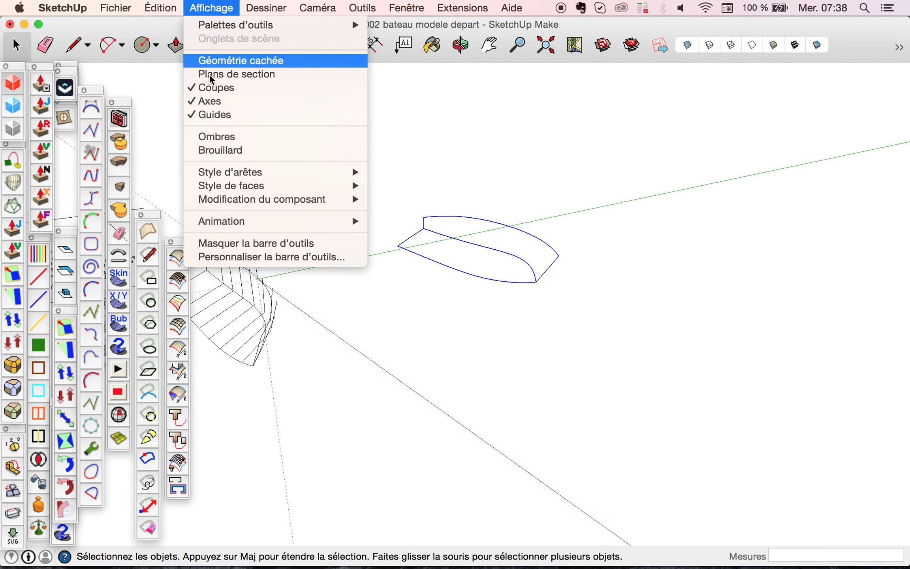
pyautogui.click(155, 115)
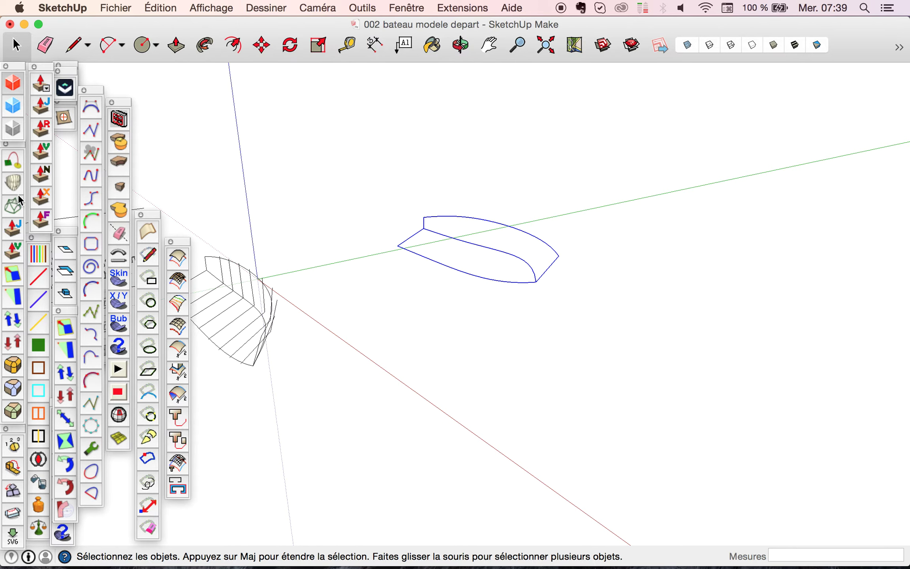
# Step: Skin the bottom surface of the copied hull between its lower and middle curves with Curviloft's Skinning tool
pyautogui.click(442, 264)
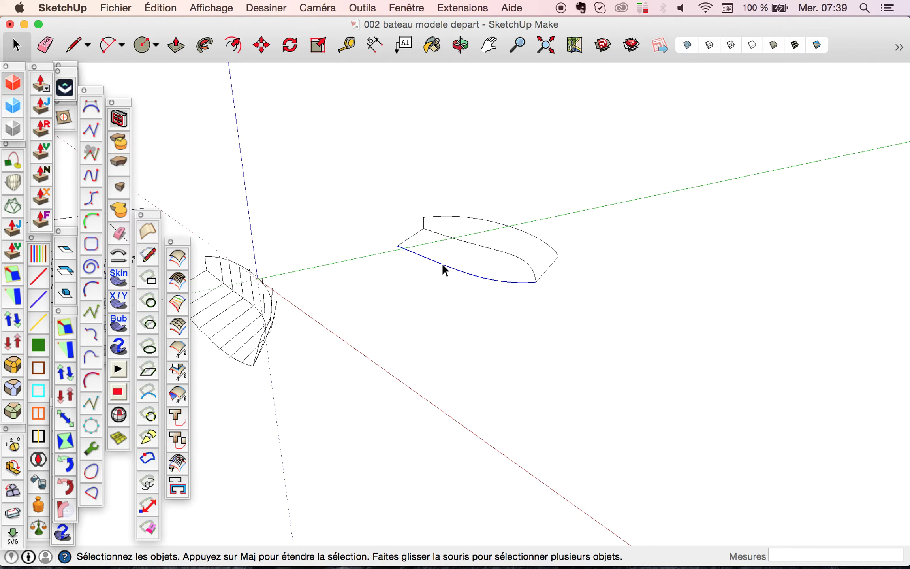
pyautogui.keyDown('shift'); pyautogui.click(475, 245); pyautogui.keyUp('shift')
pyautogui.click(13, 207)
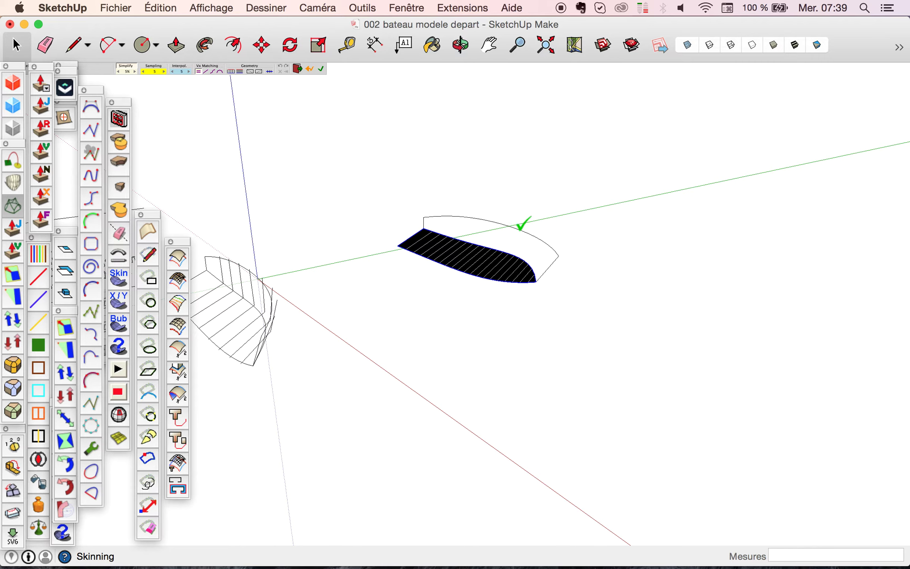
pyautogui.click(521, 223)
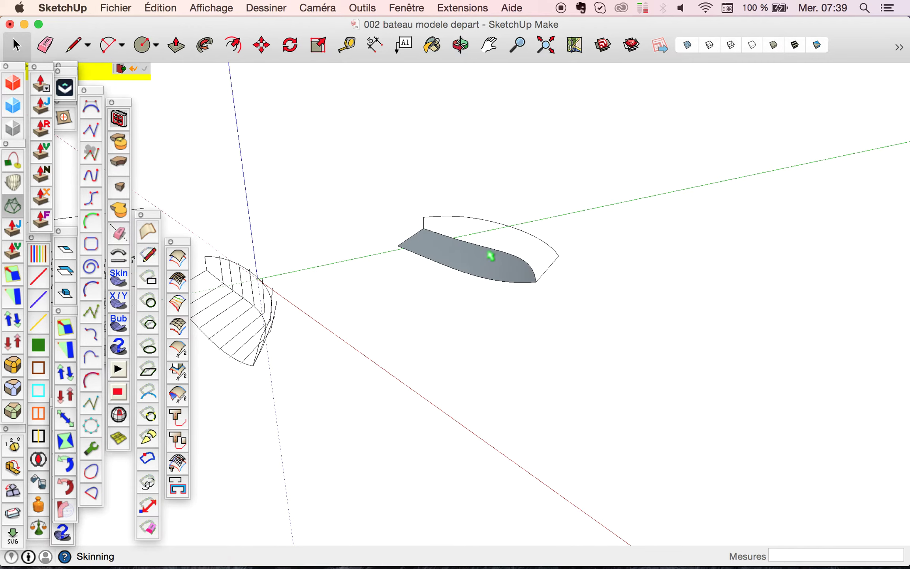
pyautogui.press('Escape')
# Step: Skin the hull's side surface between the middle and upper curves with Curviloft, including the short upright edge of the end profile
pyautogui.scroll(10, 489, 253)
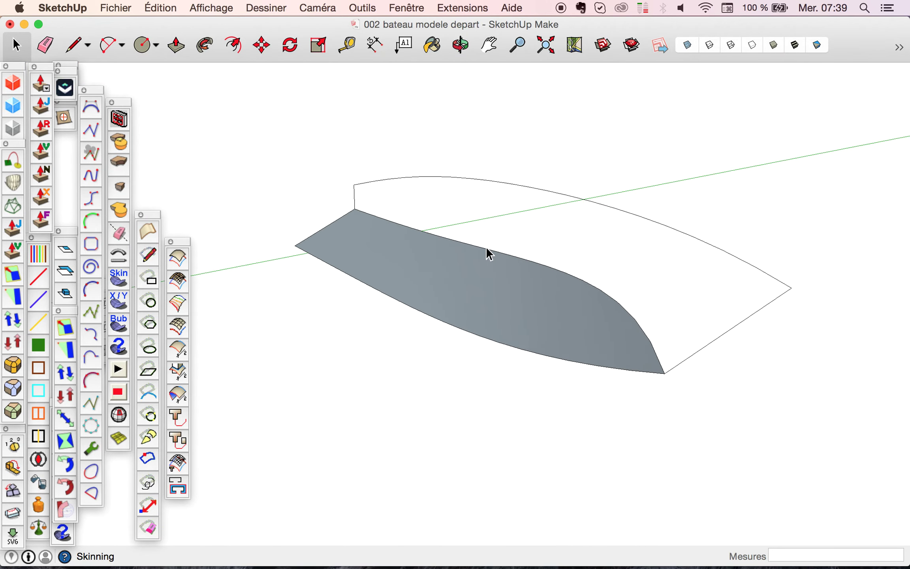
pyautogui.click(487, 251)
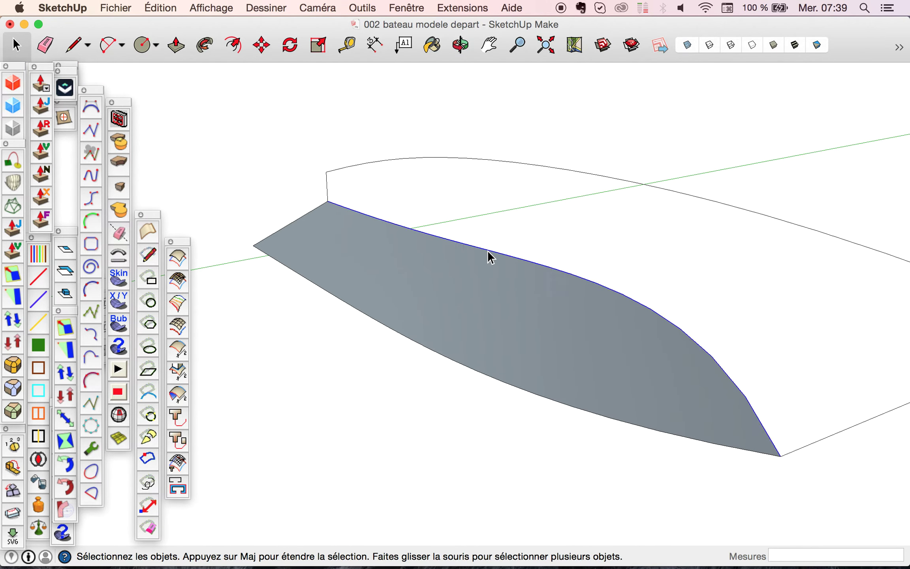
pyautogui.keyDown('shift'); pyautogui.click(467, 159); pyautogui.keyUp('shift')
pyautogui.keyDown('shift'); pyautogui.click(328, 195); pyautogui.keyUp('shift')
pyautogui.scroll(-5, 327, 199)
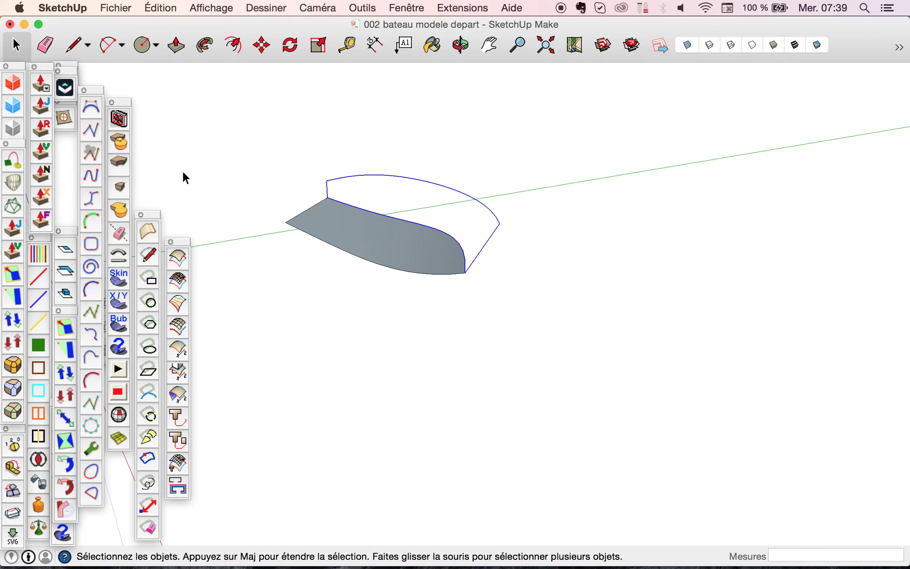
pyautogui.click(11, 211)
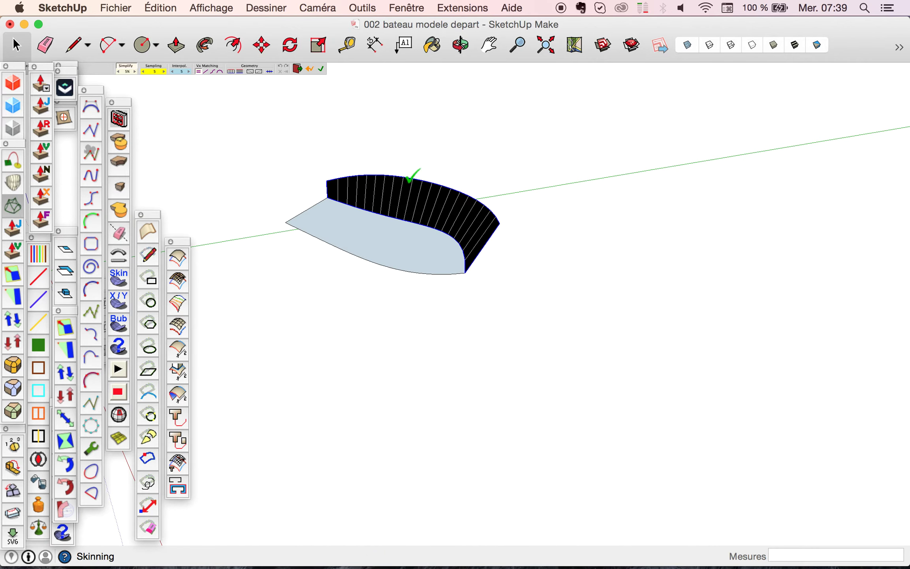
pyautogui.click(430, 168)
# Step: Copy the skinned half hull 8000 mm along the green axis
pyautogui.moveTo(419, 251); pyautogui.dragTo(398, 252, button='middle')
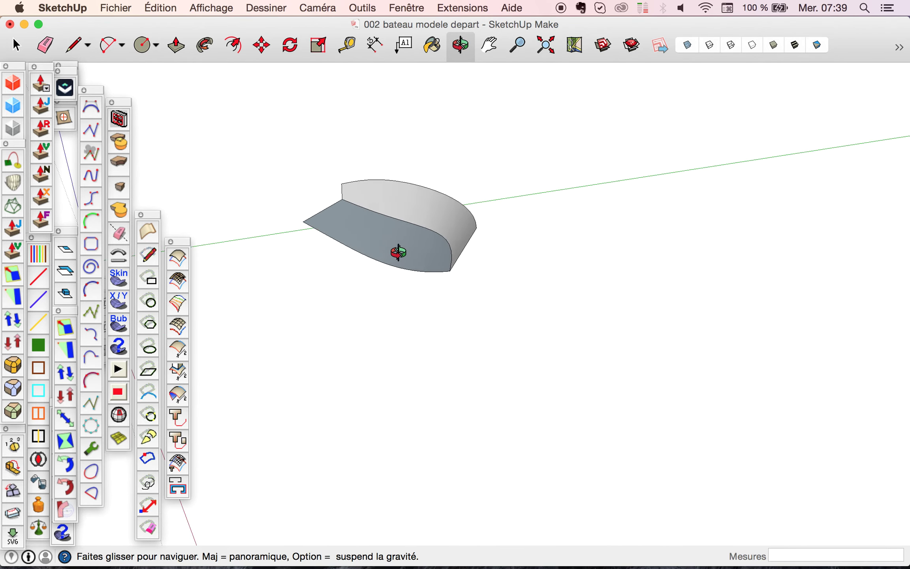
pyautogui.scroll(-5, 398, 252)
pyautogui.press('space')
pyautogui.click(398, 251)
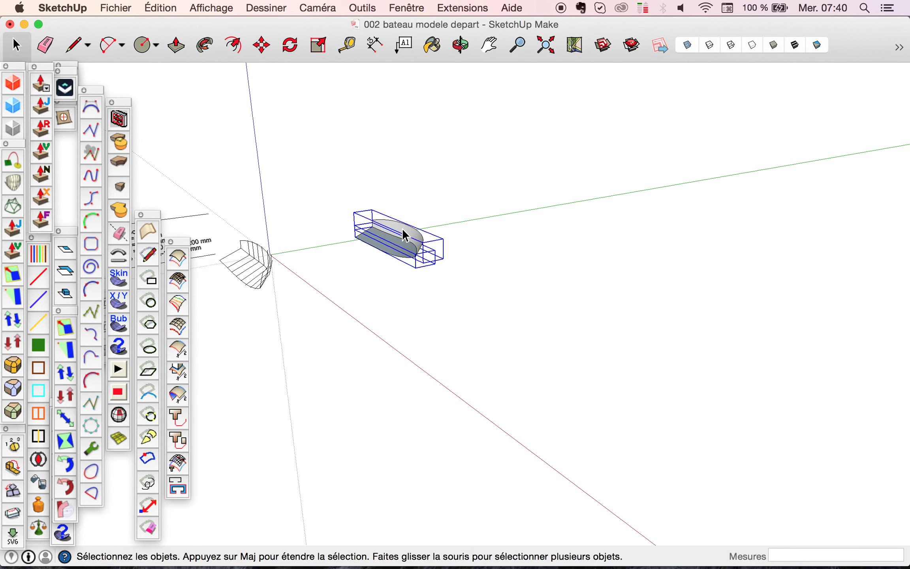
pyautogui.press('m')
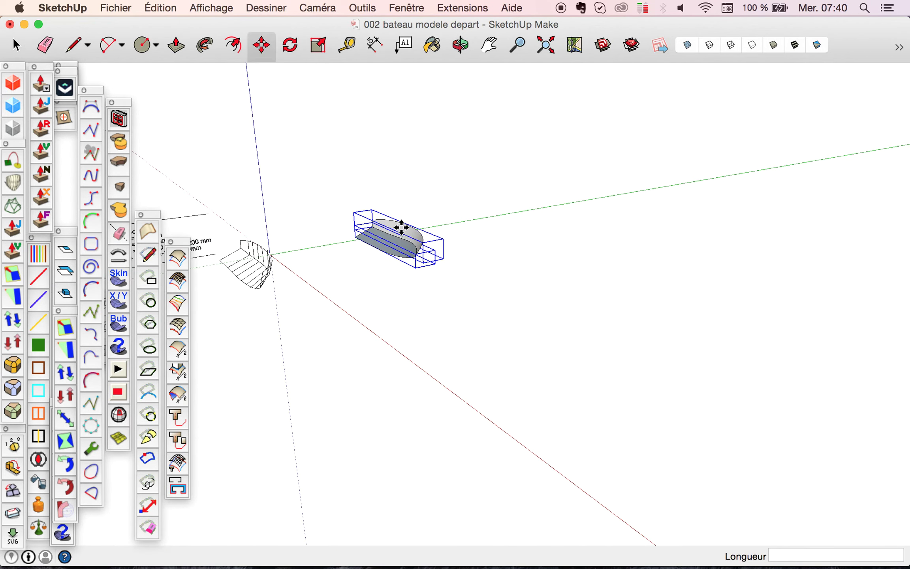
pyautogui.keyDown('alt'); pyautogui.click(423, 315); pyautogui.keyUp('alt')
pyautogui.write('8000')
pyautogui.press('Return')
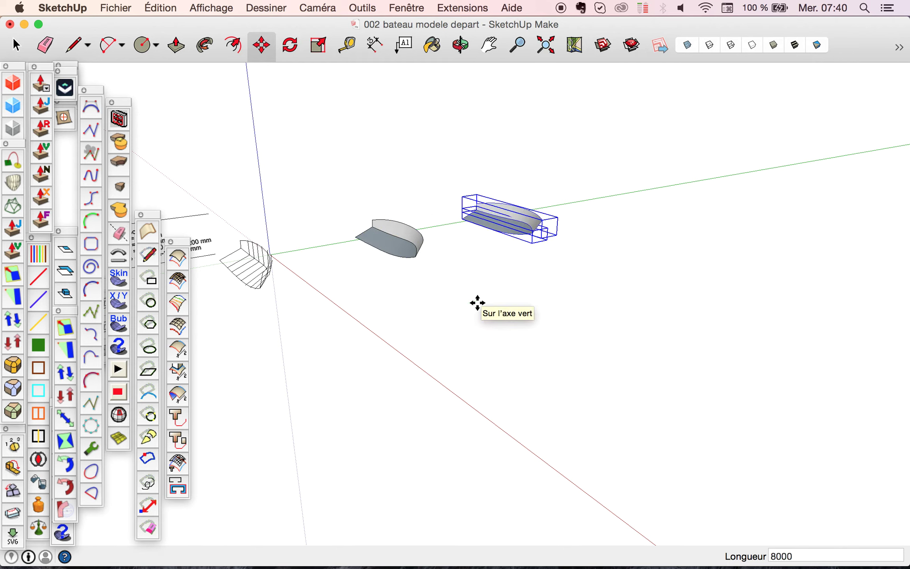
# Step: Copy the farthest half hull about 1925 mm back along the green axis and flip the copy along that axis with the Scale tool
pyautogui.click(536, 223)
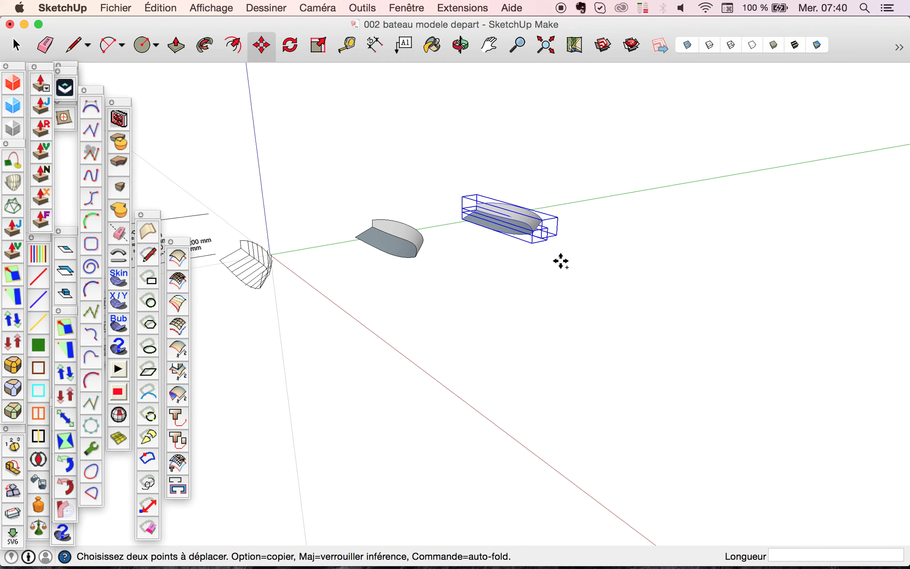
pyautogui.press('alt')
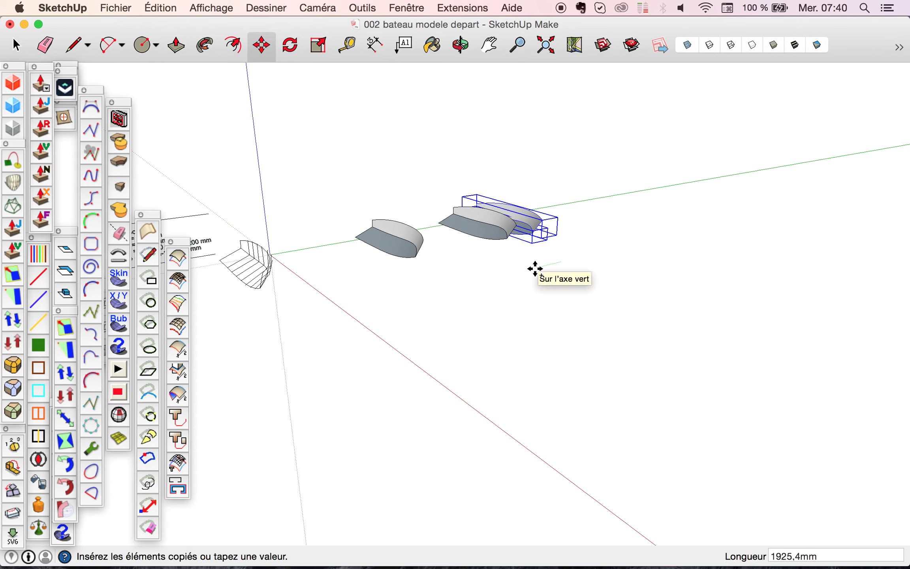
pyautogui.click(535, 268)
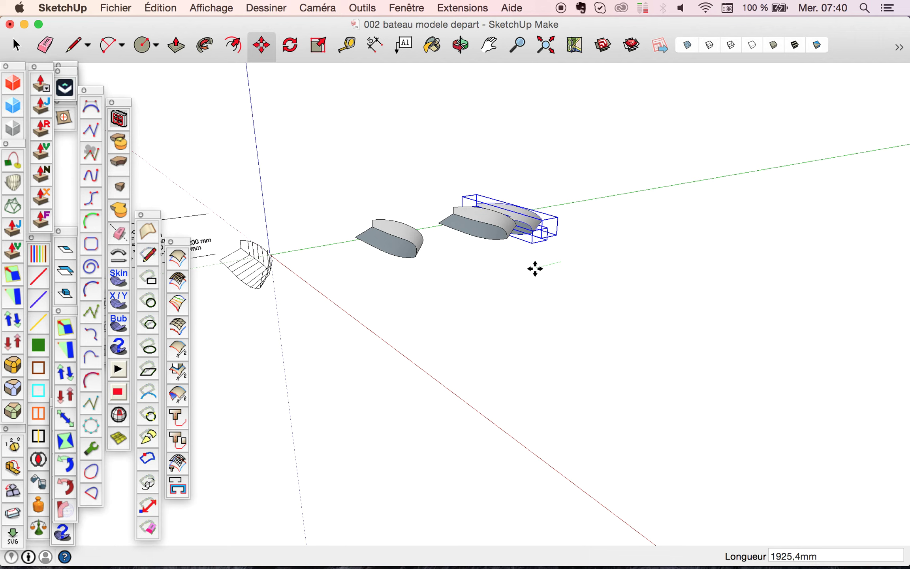
pyautogui.click(319, 44)
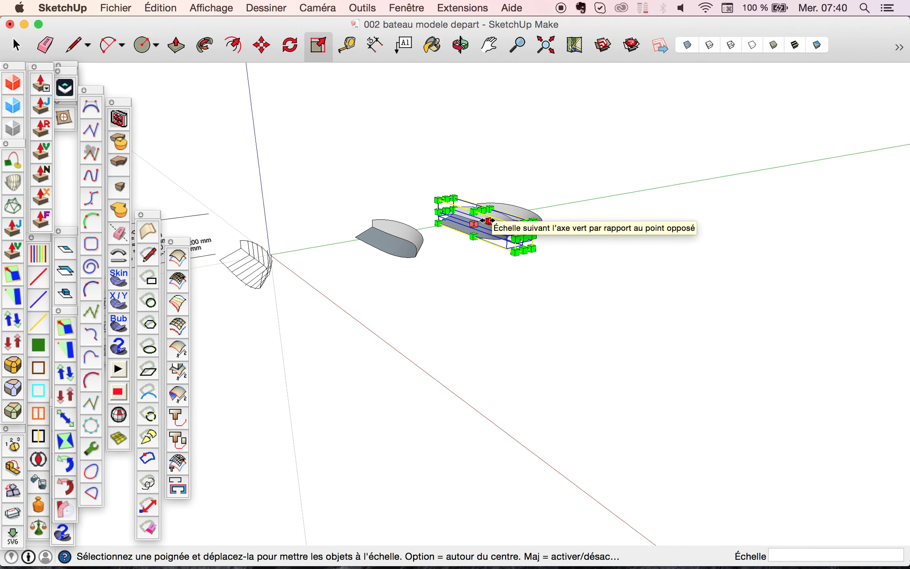
pyautogui.scroll(5, 494, 223)
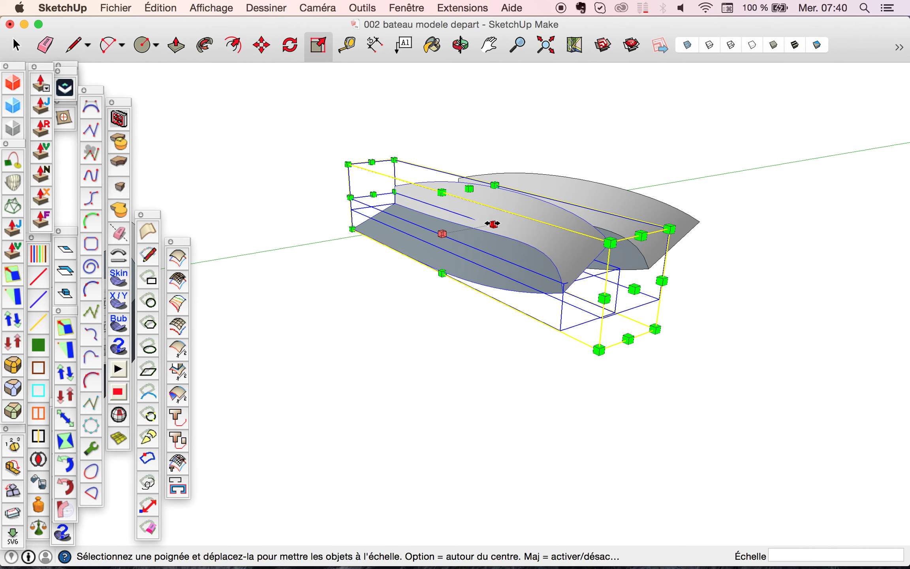
pyautogui.moveTo(492, 225); pyautogui.dragTo(709, 284)
# Step: Move the flipped half hull by its bottom centreline corner onto the matching corner of the other half, joining both halves
pyautogui.press('o')
pyautogui.moveTo(310, 255); pyautogui.dragTo(609, 305)
pyautogui.scroll(-5, 611, 305)
pyautogui.moveTo(477, 336); pyautogui.dragTo(542, 325)
pyautogui.scroll(3, 443, 360)
pyautogui.scroll(2, 443, 360)
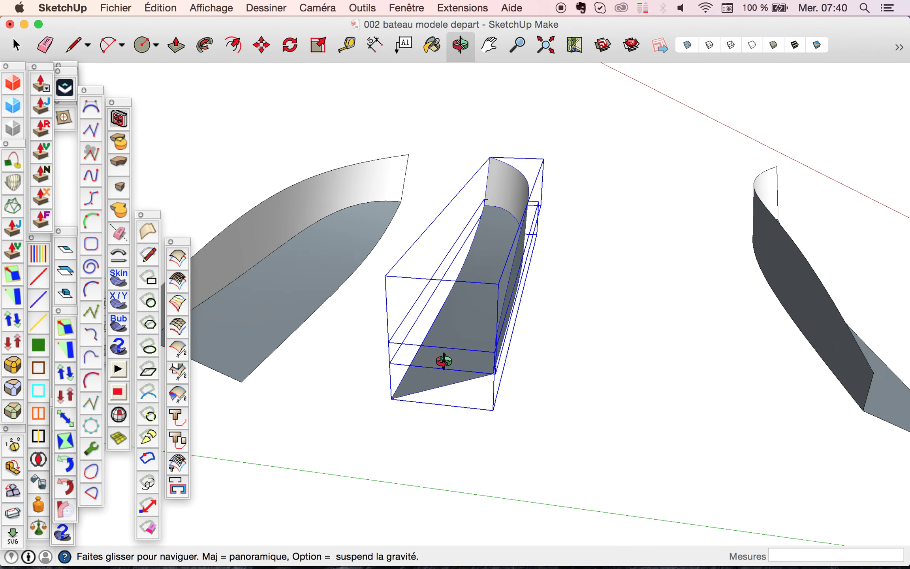
pyautogui.press('m')
pyautogui.scroll(2, 409, 389)
pyautogui.scroll(2, 410, 389)
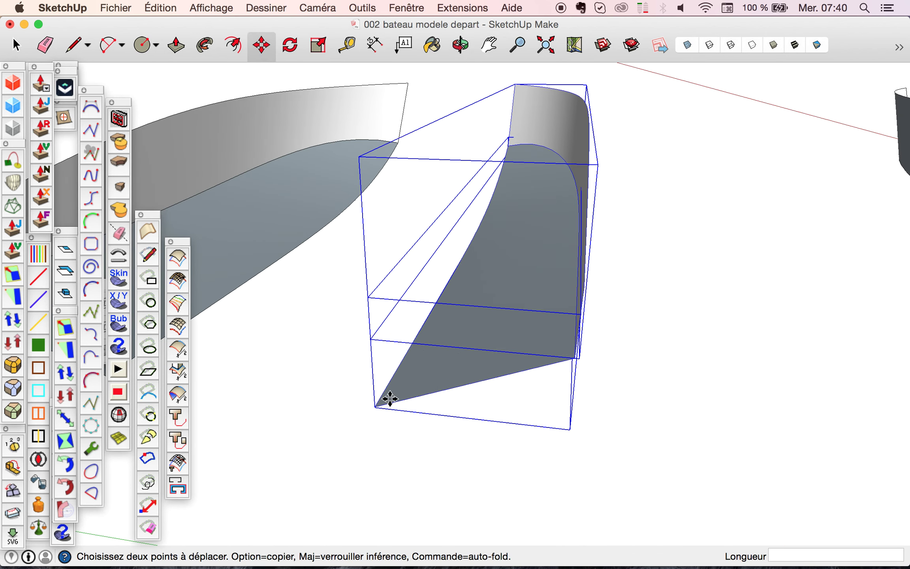
pyautogui.click(375, 407)
pyautogui.scroll(-5, 528, 305)
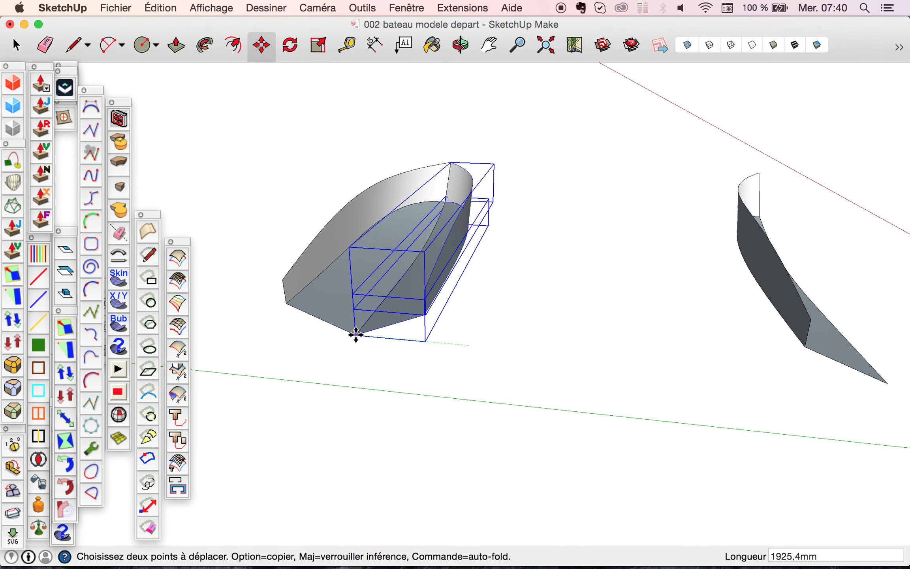
pyautogui.click(355, 334)
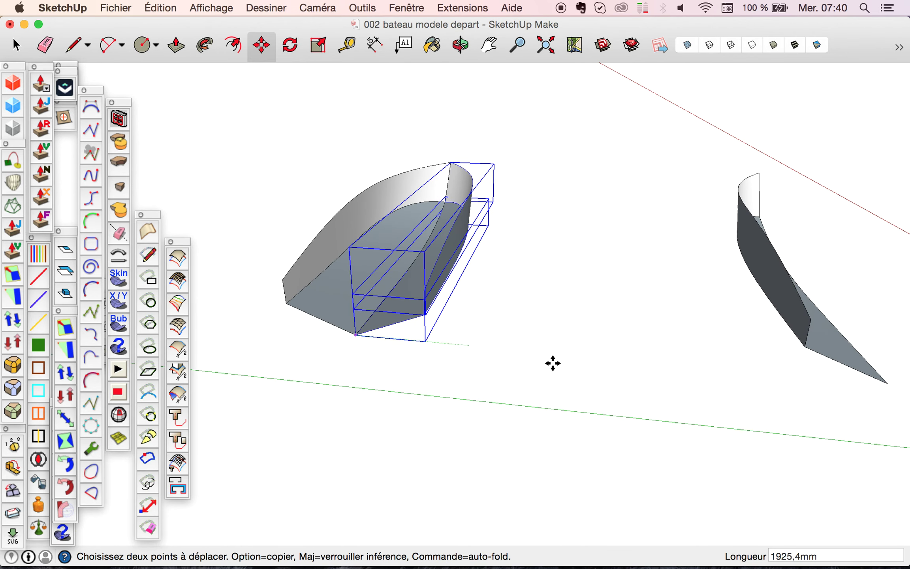